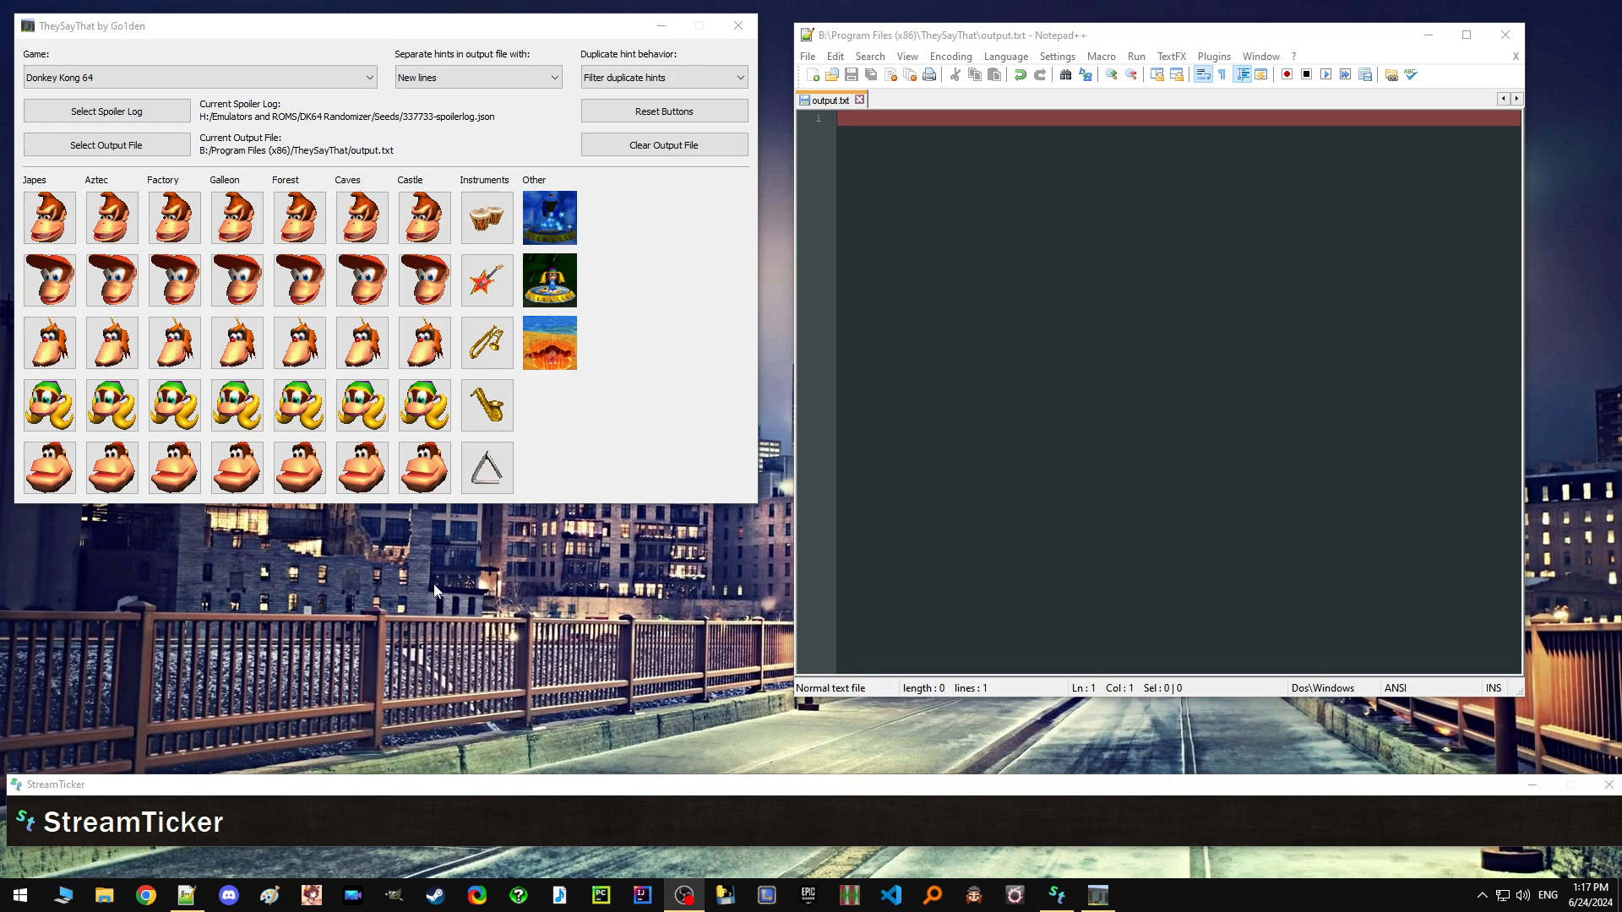
Switch the game to The Legend of Zelda: Ocarina of Time to preview its hint board, and return to Donkey Kong 64.
left_click(347, 74)
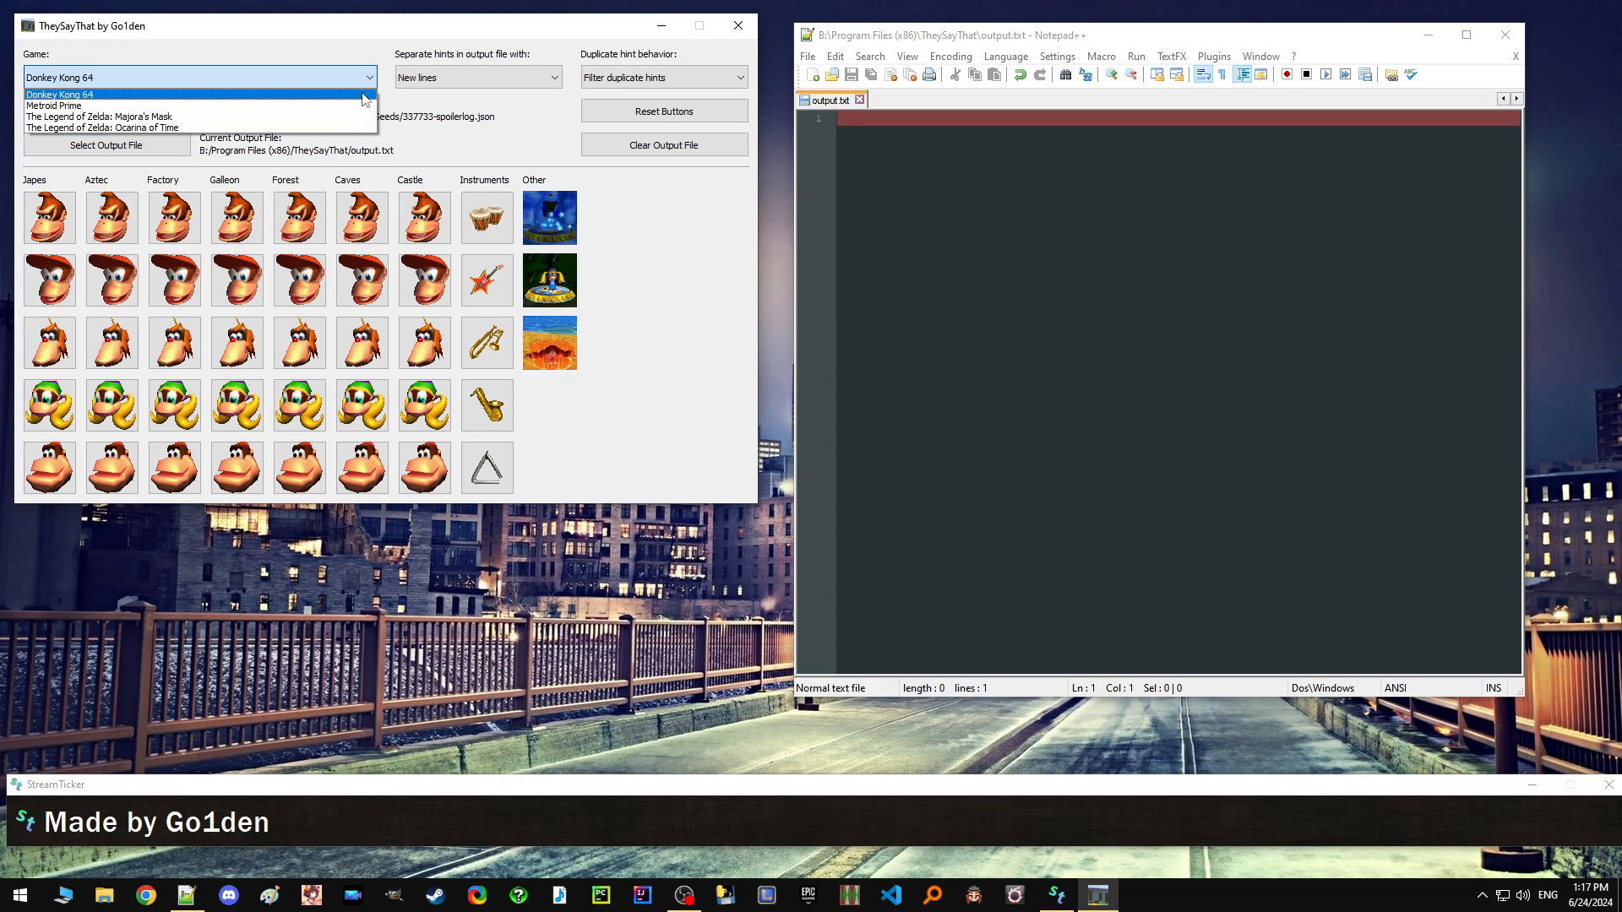
left_click(364, 94)
left_click(300, 80)
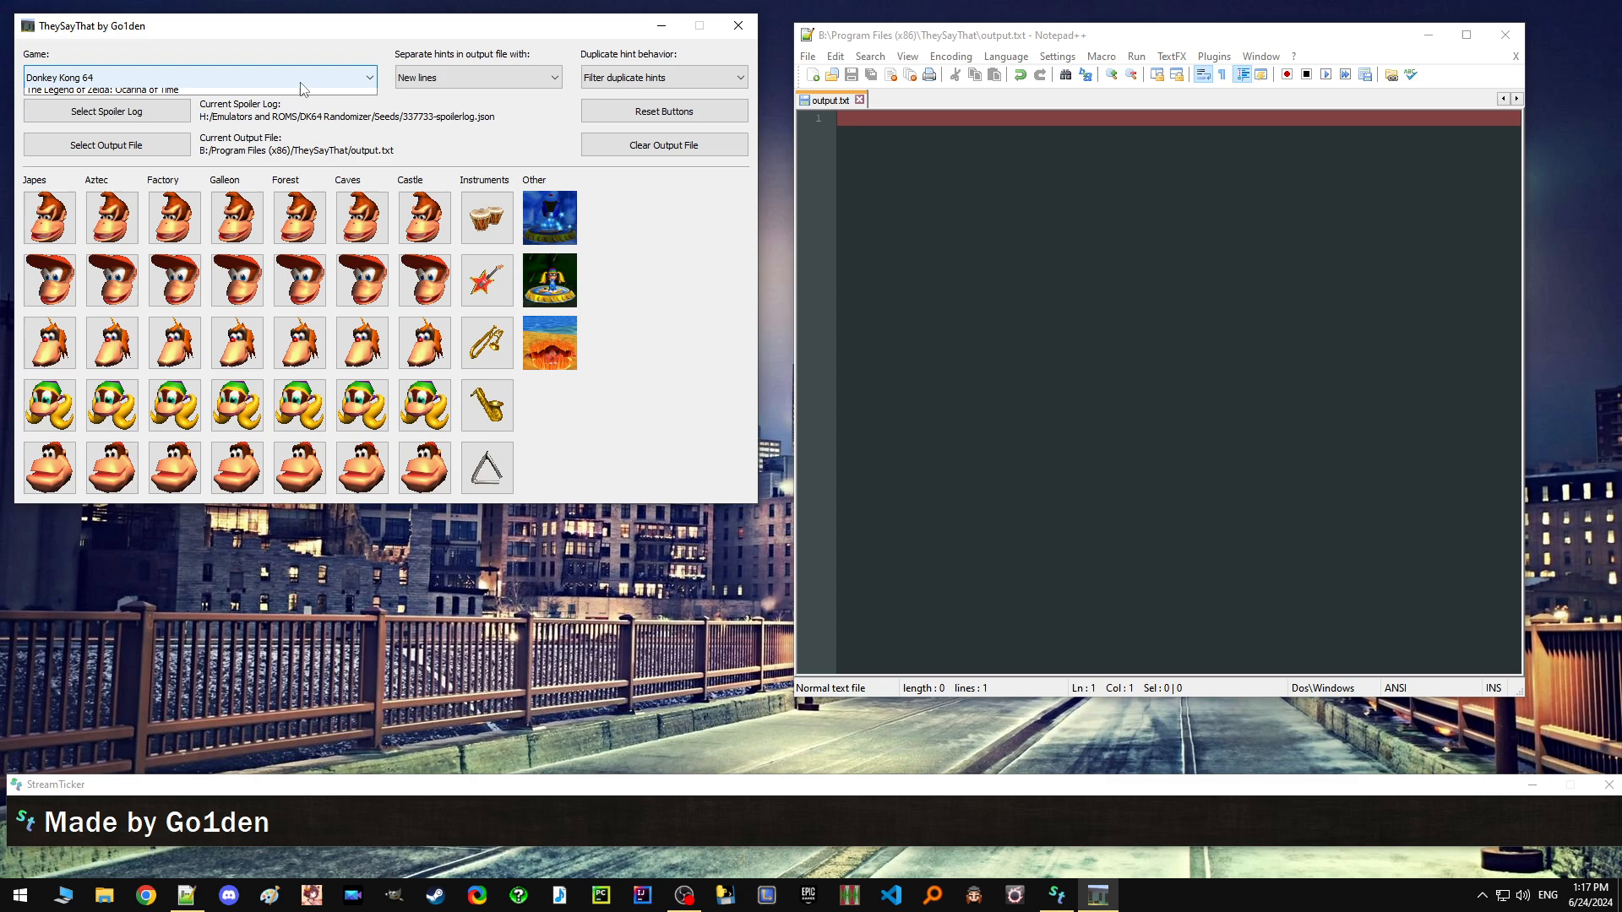
left_click(275, 128)
left_click(550, 351)
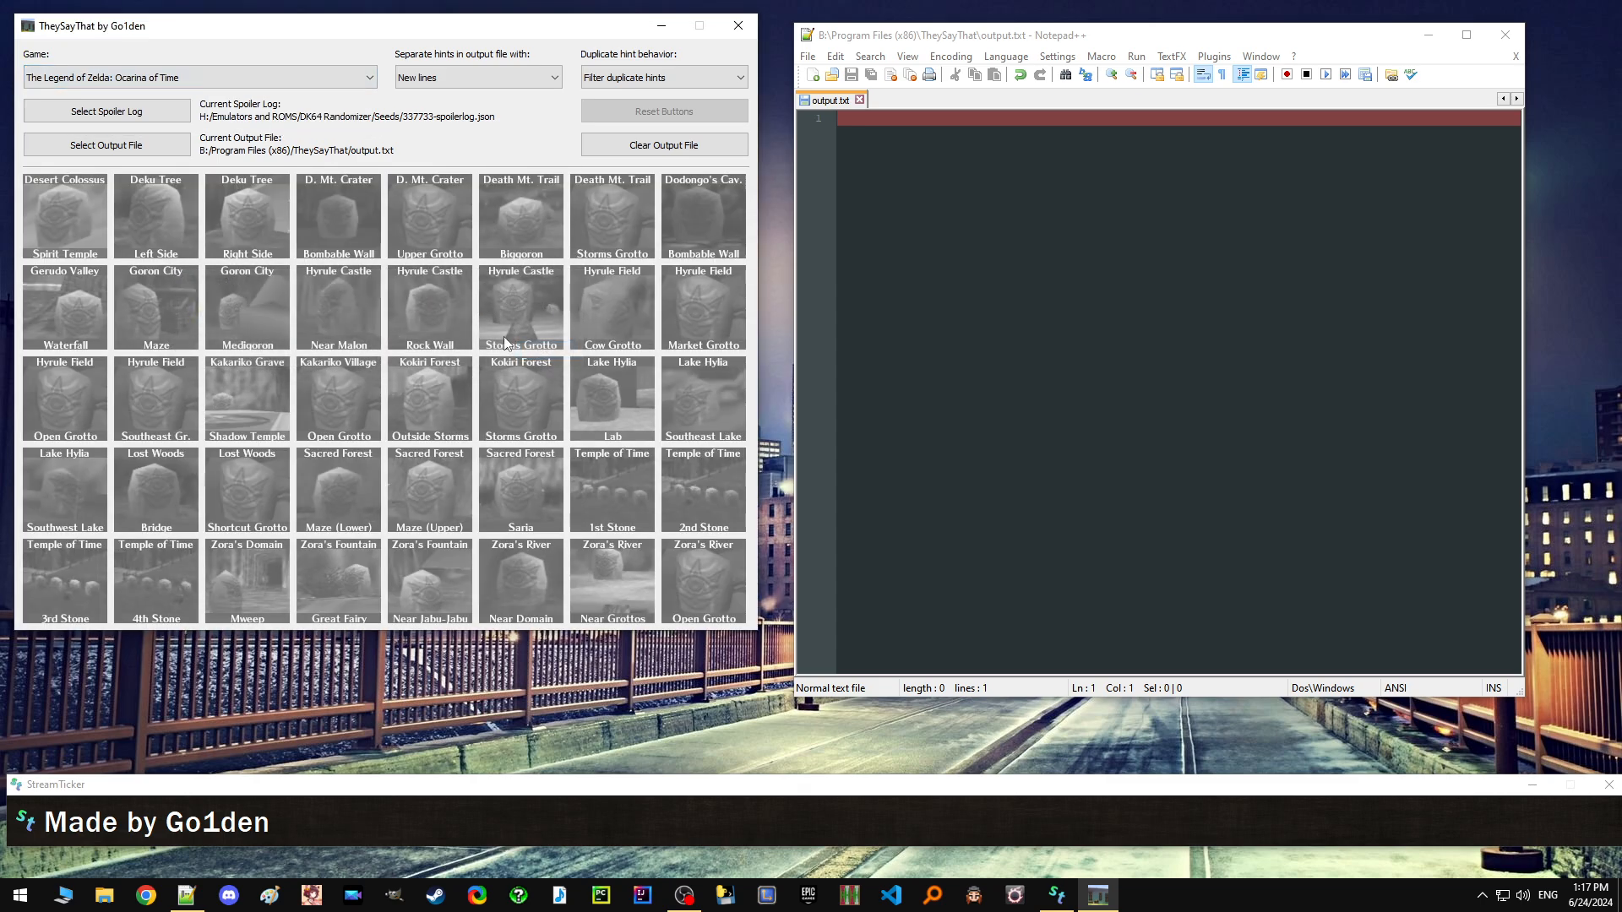
left_click(318, 78)
left_click(316, 94)
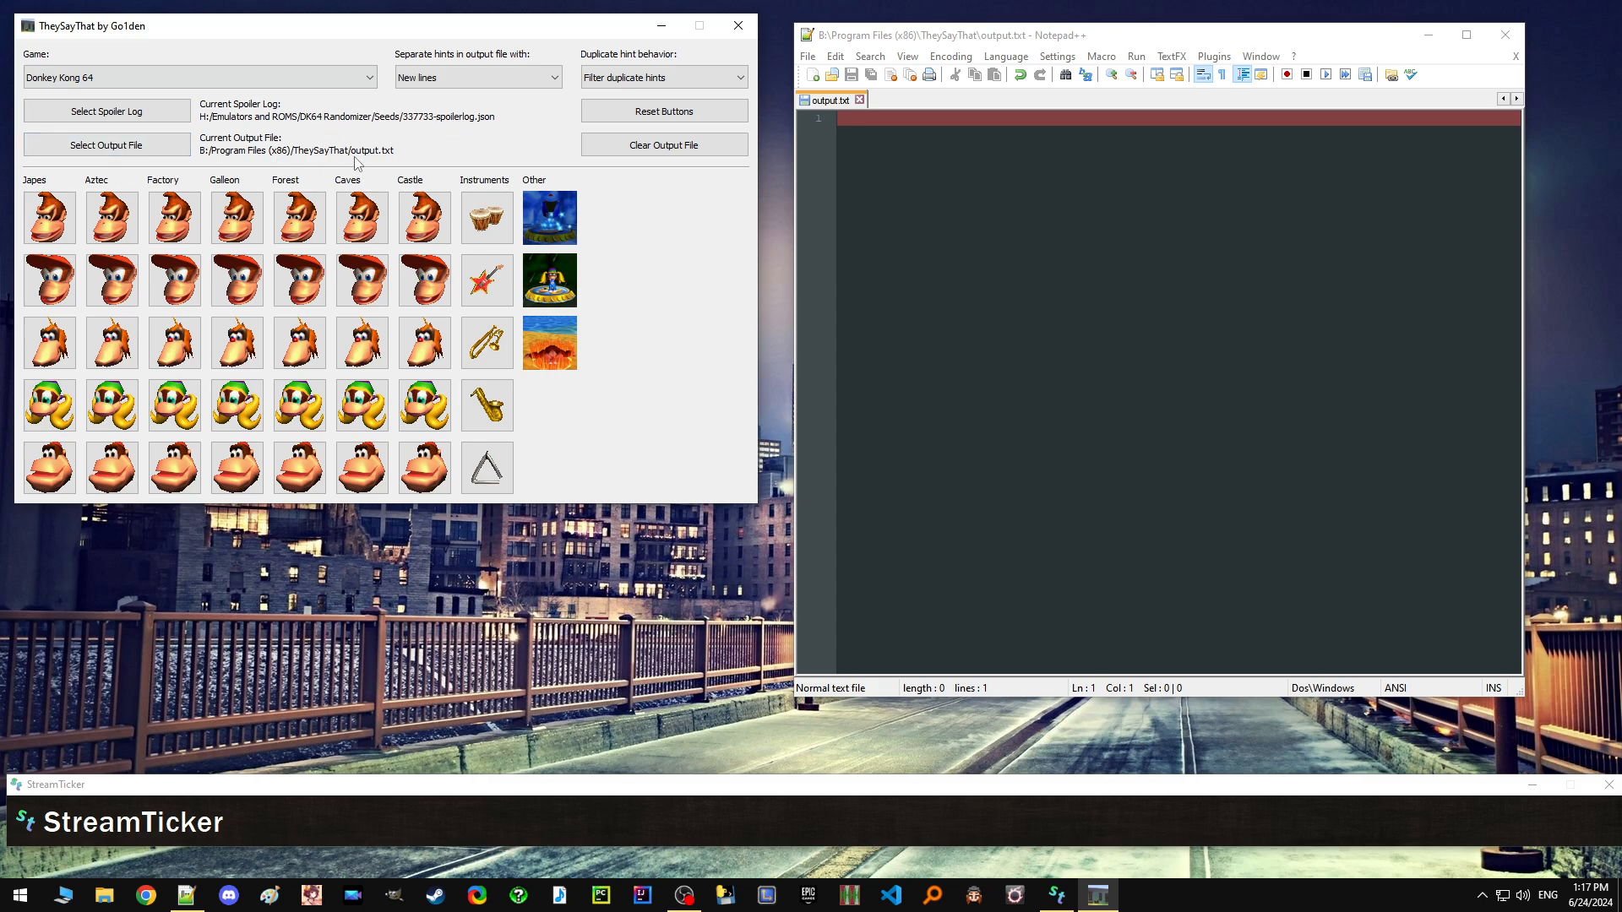
Reveal the Japes hints for all five Kongs and reload output.txt in Notepad++.
left_click(52, 217)
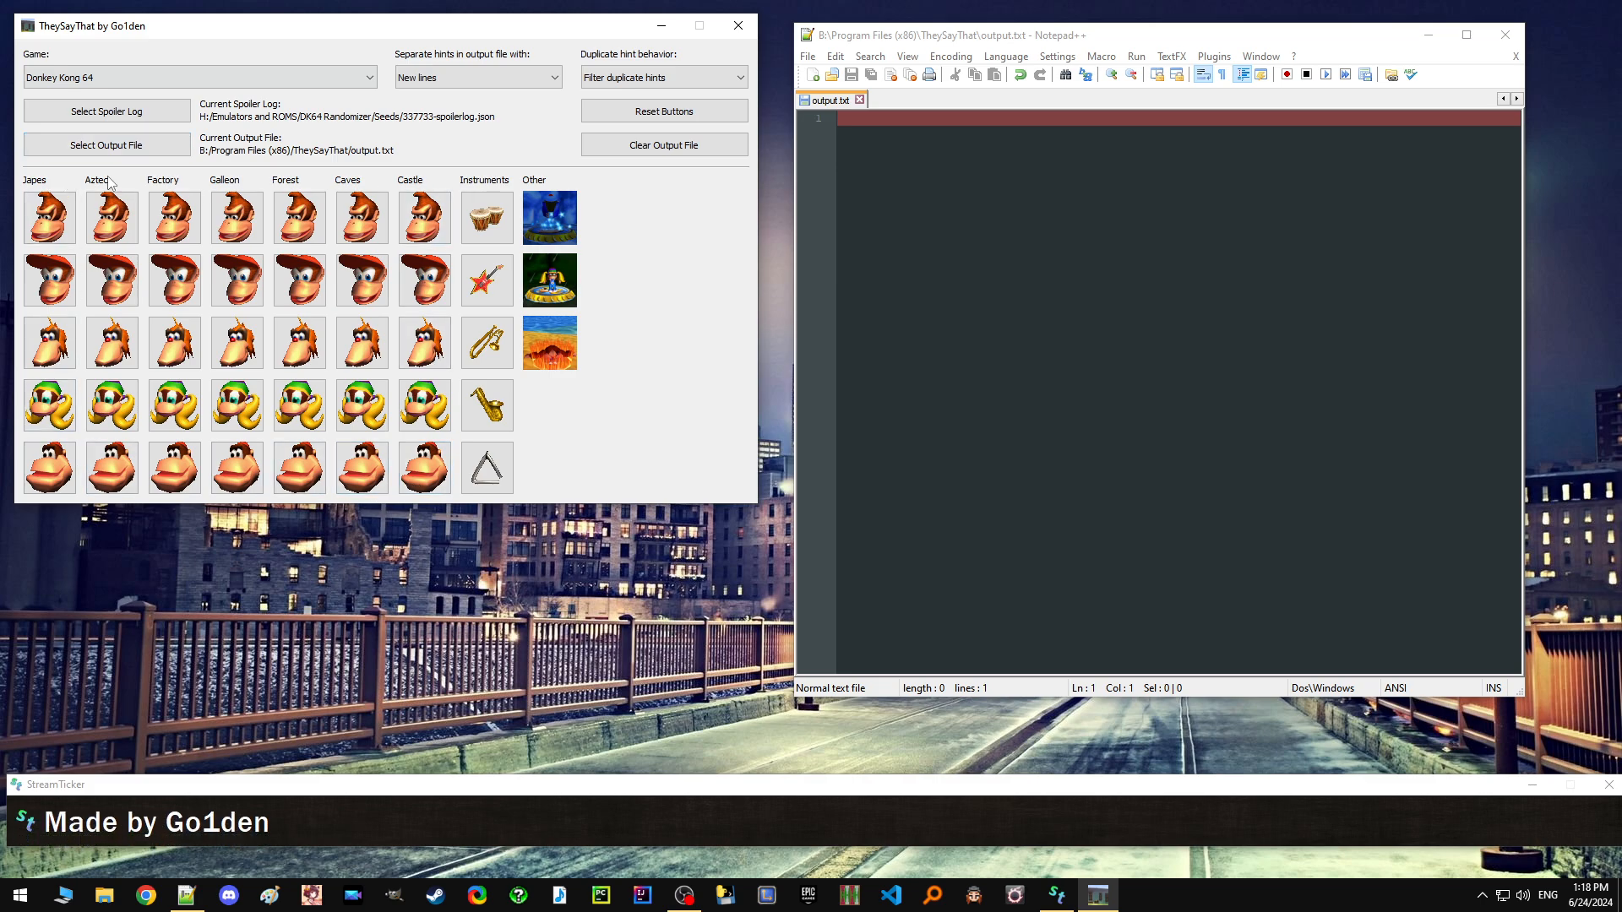
left_click(56, 222)
left_click(57, 283)
left_click(59, 343)
left_click(61, 414)
left_click(59, 478)
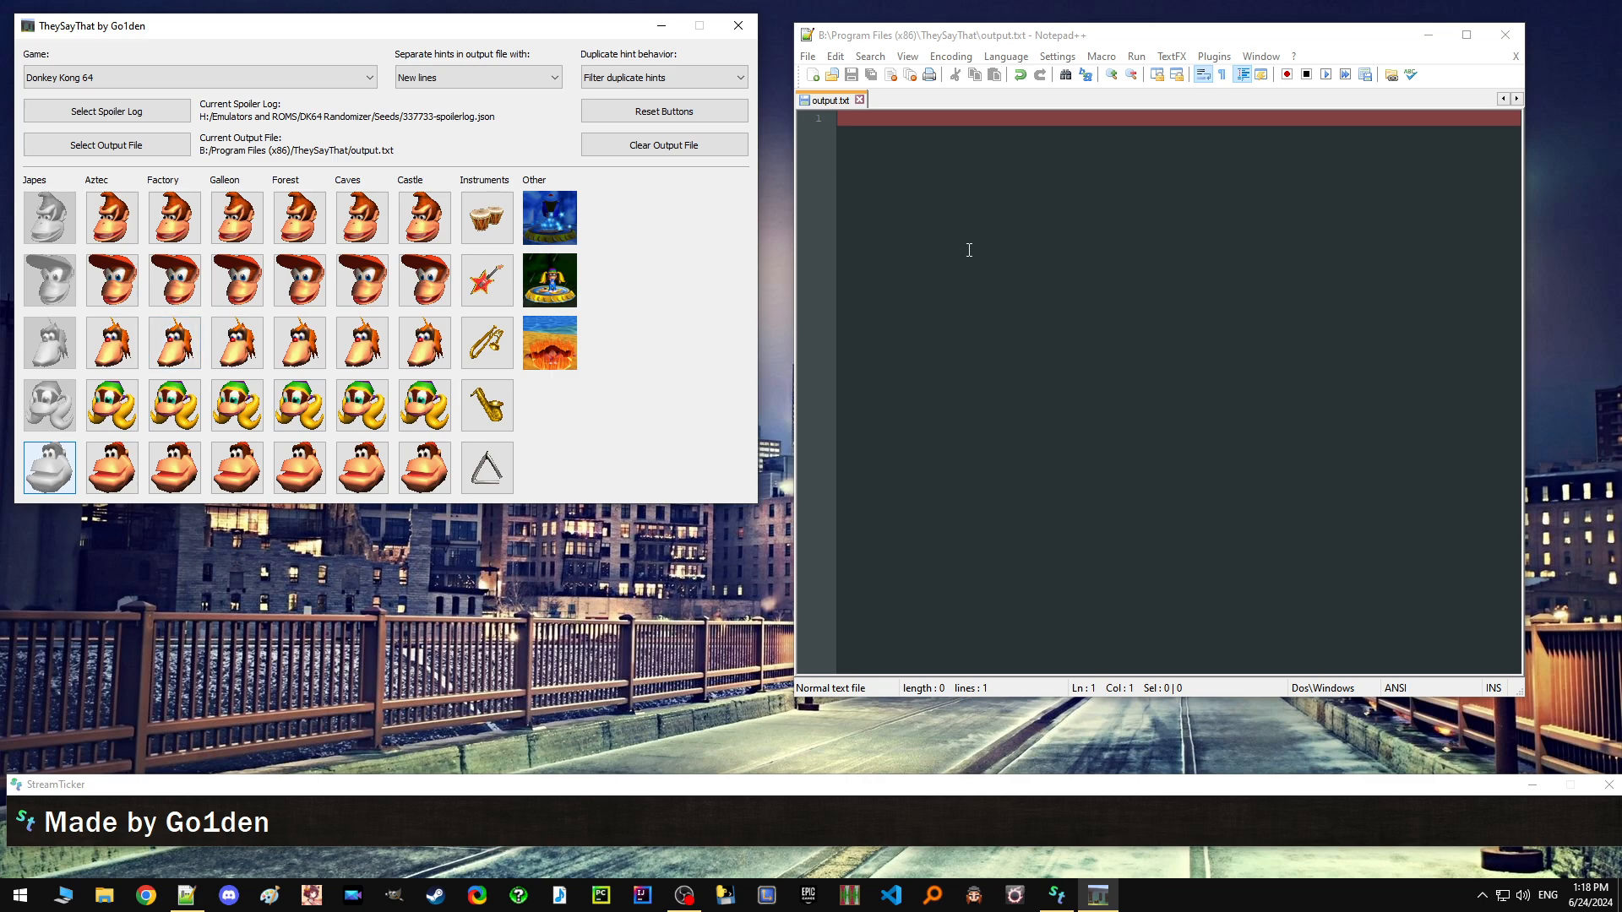
left_click(984, 299)
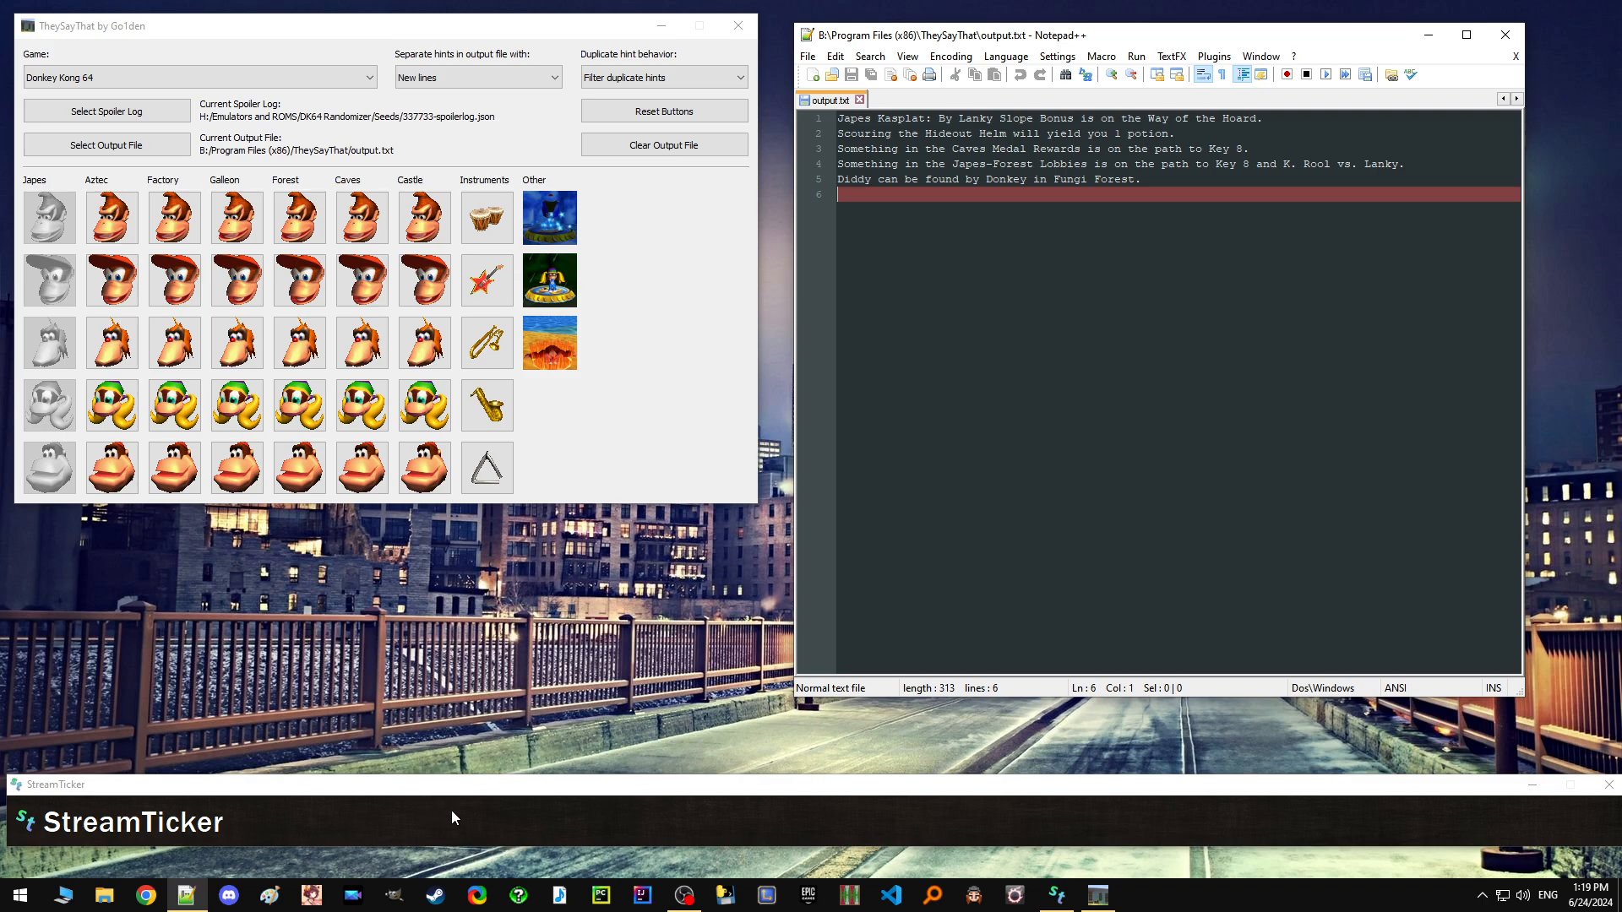
Make StreamTicker stream its messages from output.txt in the Program Files (x86)\TheySayThat folder.
right_click(517, 819)
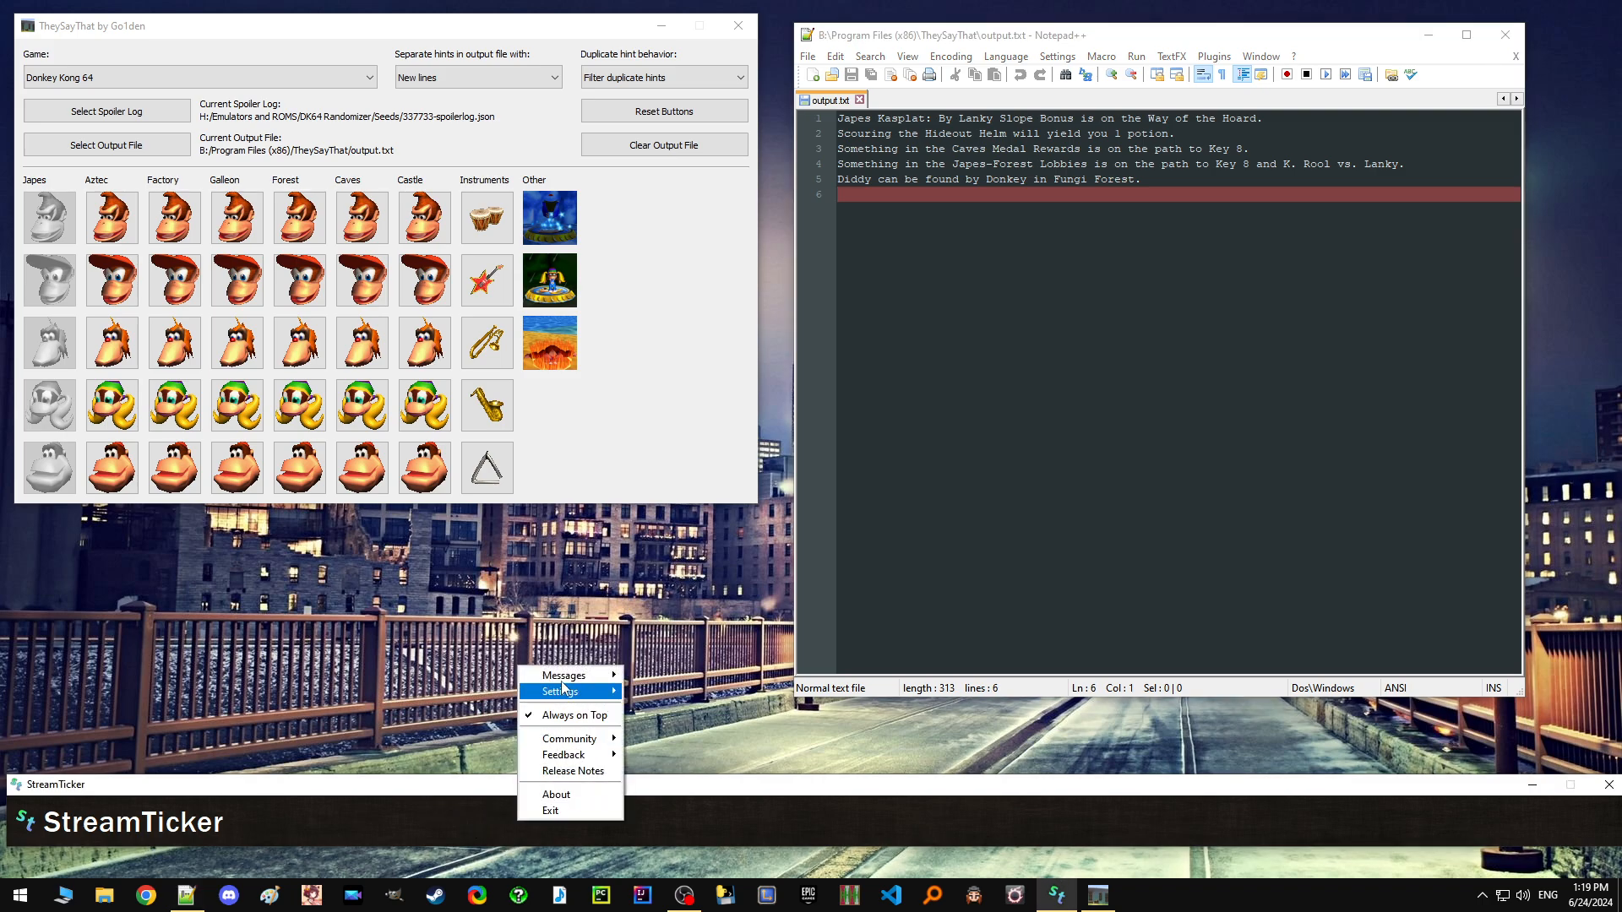
mouse_move(561, 677)
left_click(672, 757)
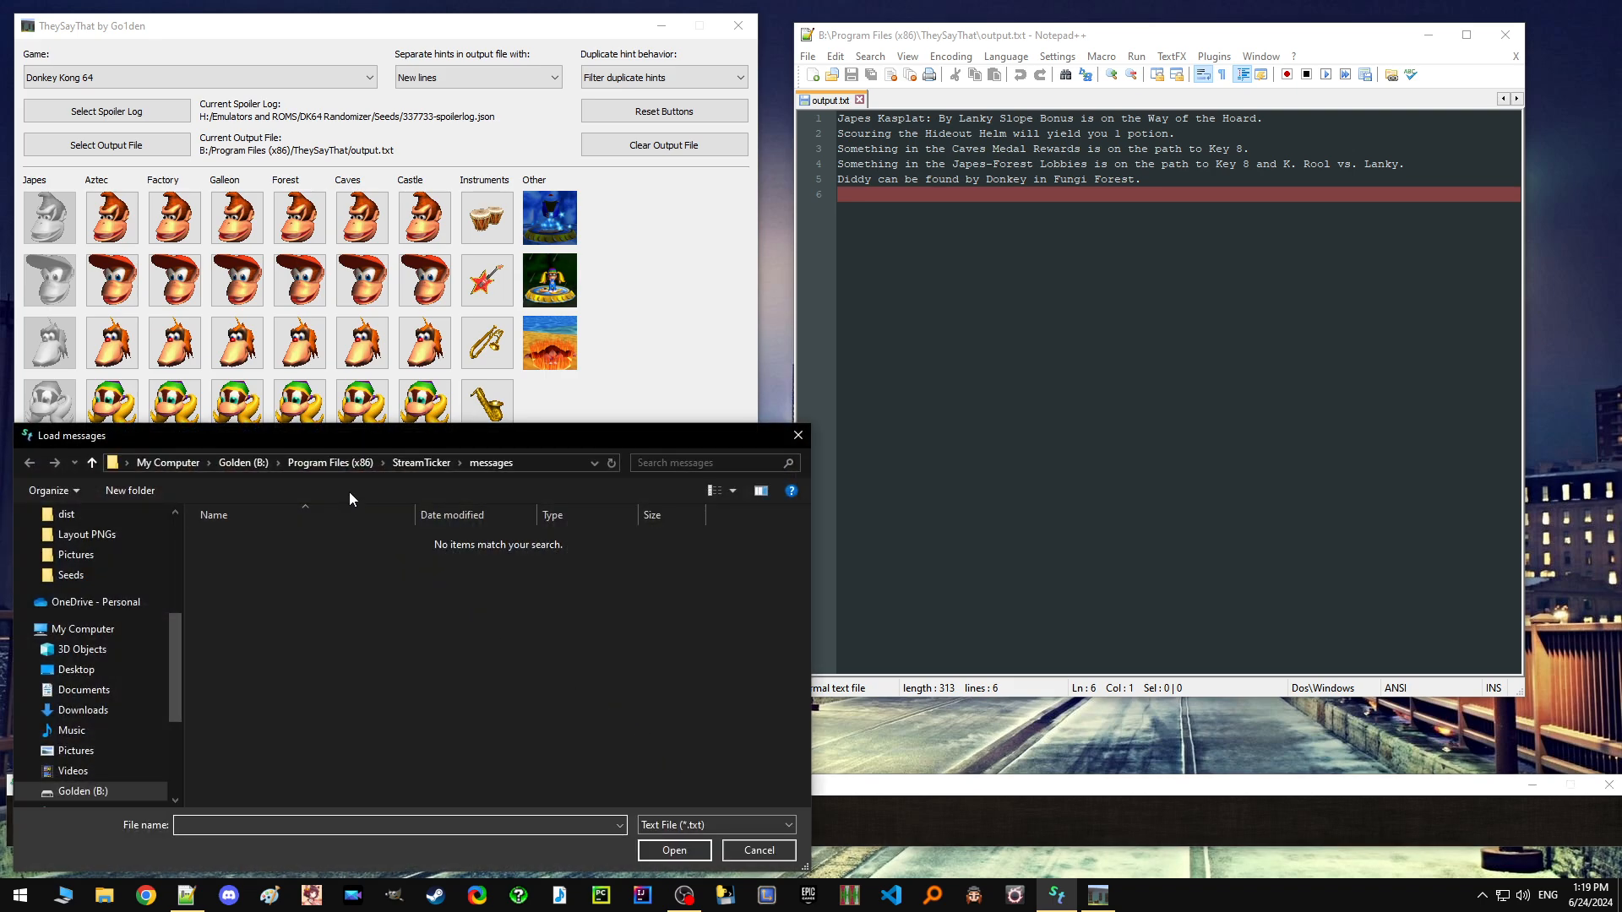
left_click(355, 466)
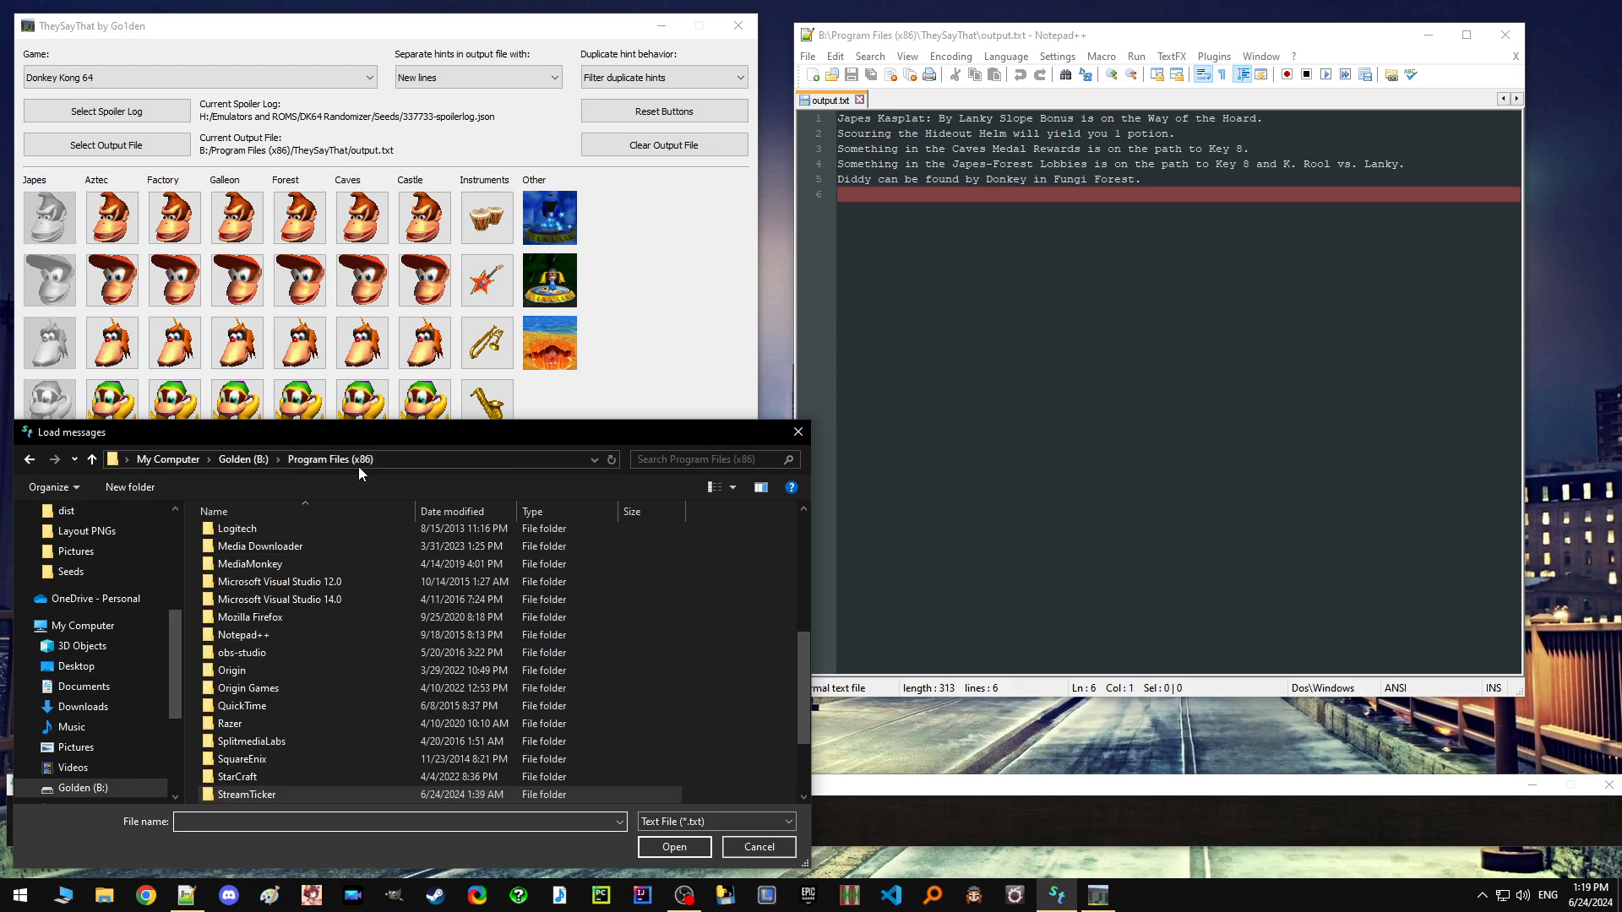
scroll(343, 677, "down", 5)
double_click(277, 702)
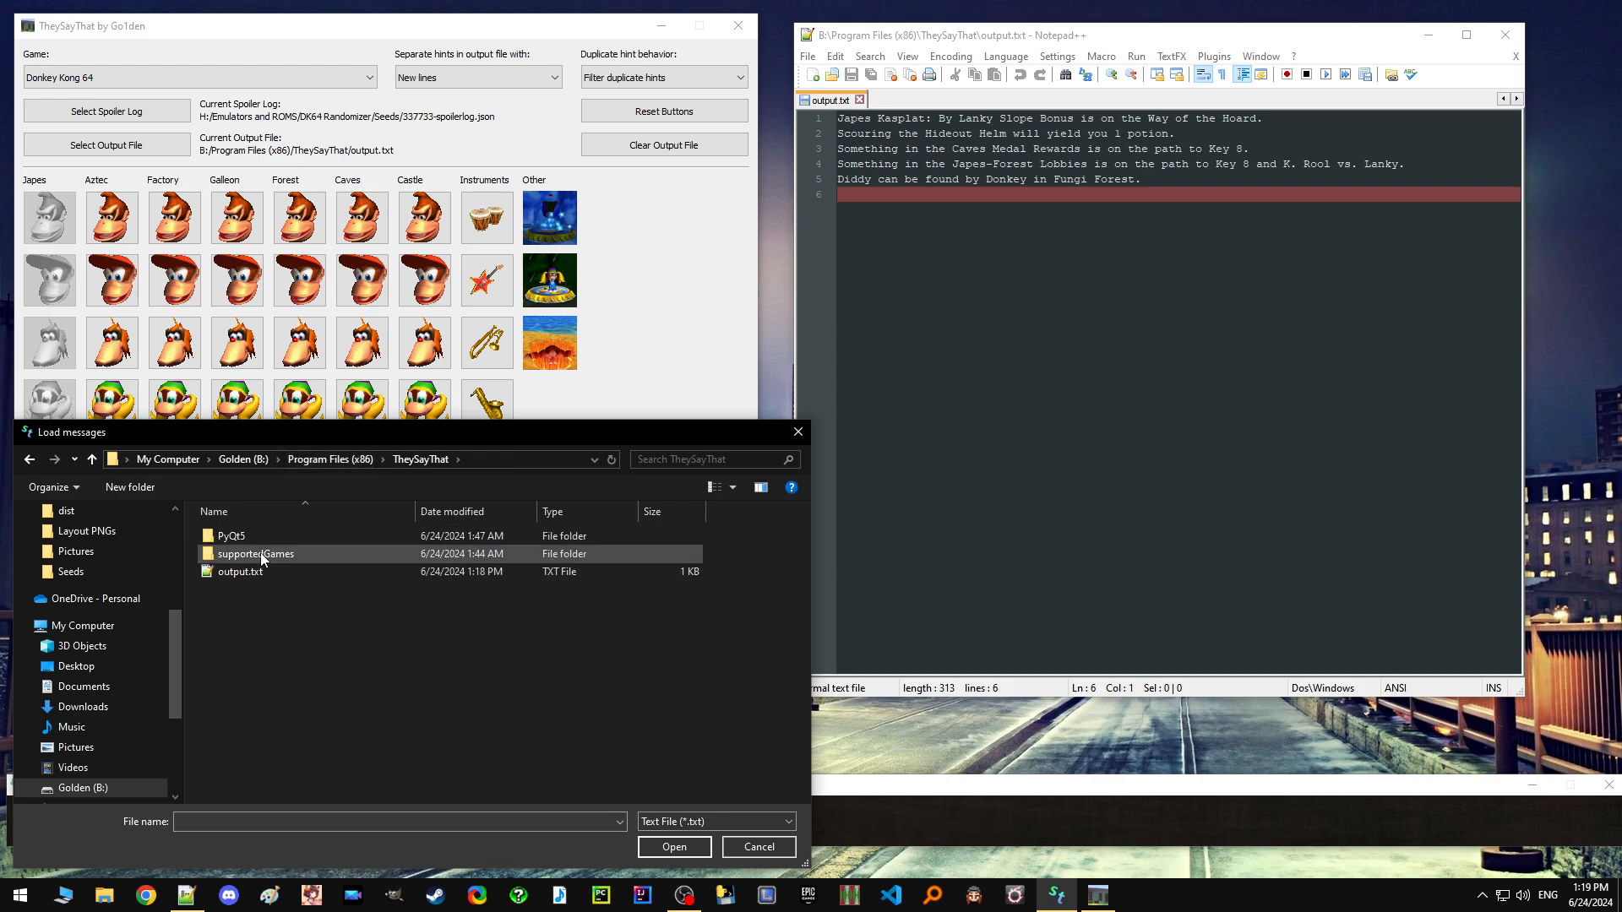
left_click(263, 571)
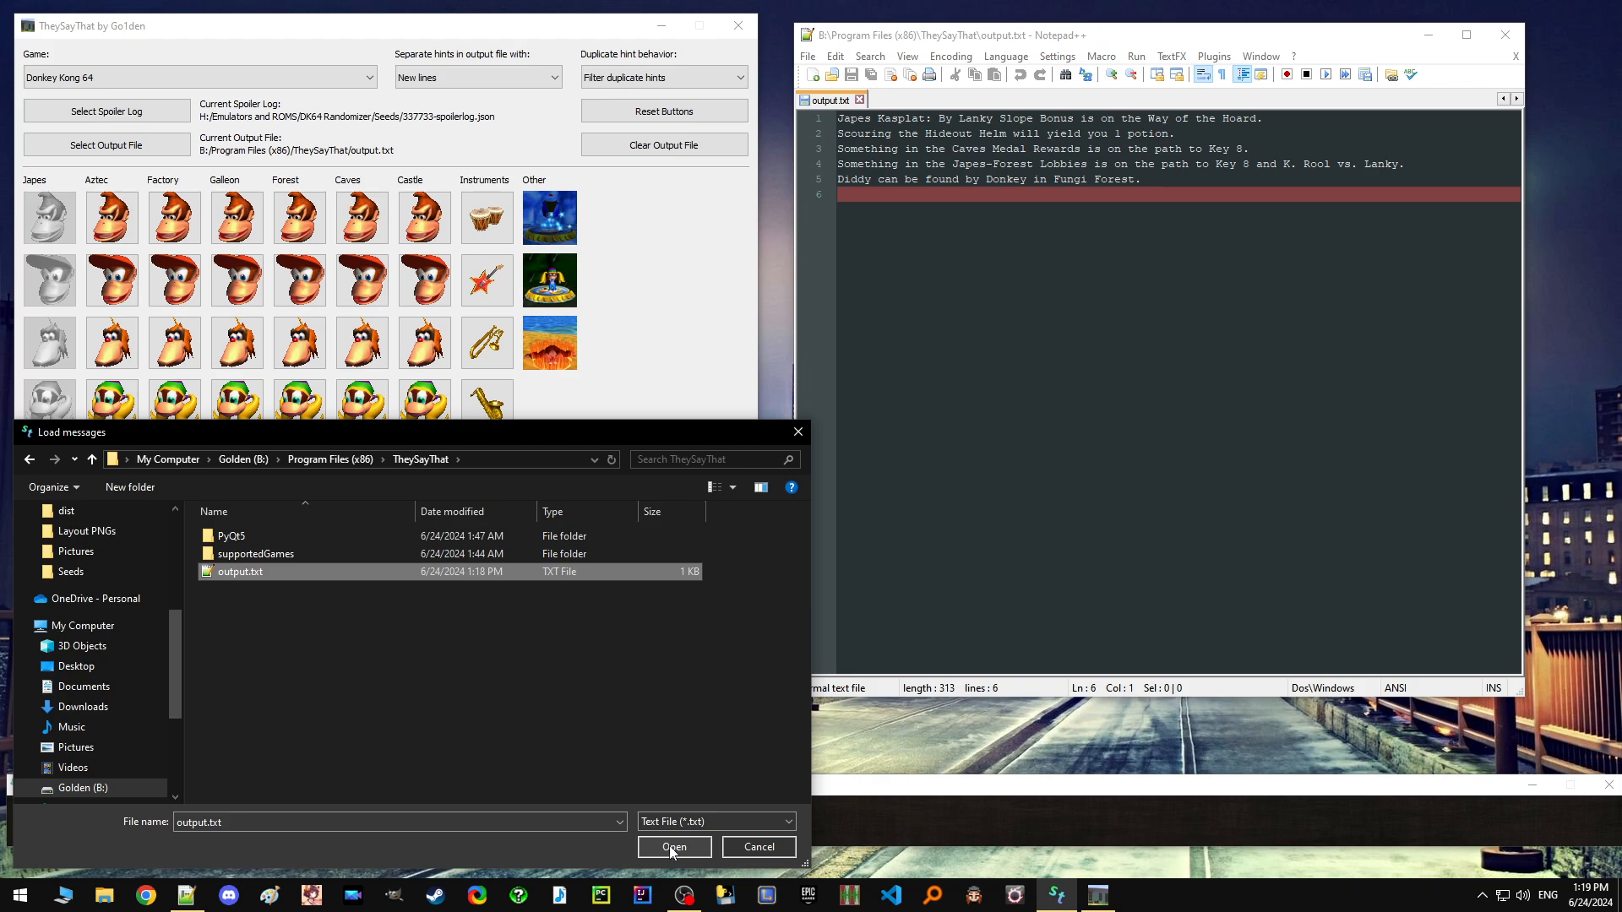
left_click(672, 847)
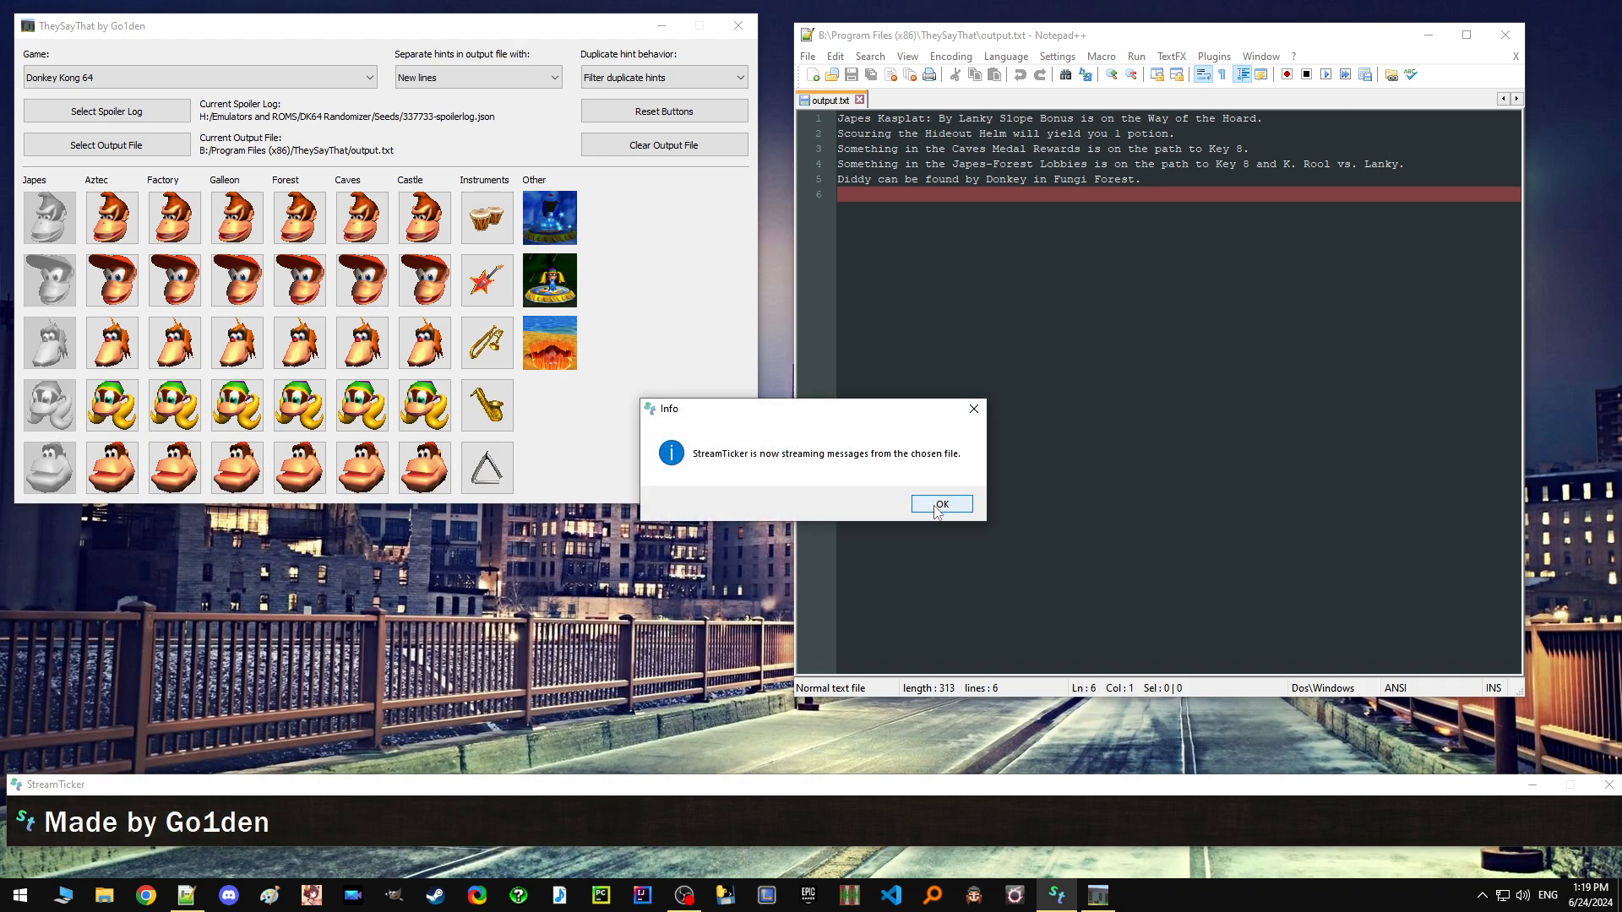
left_click(937, 507)
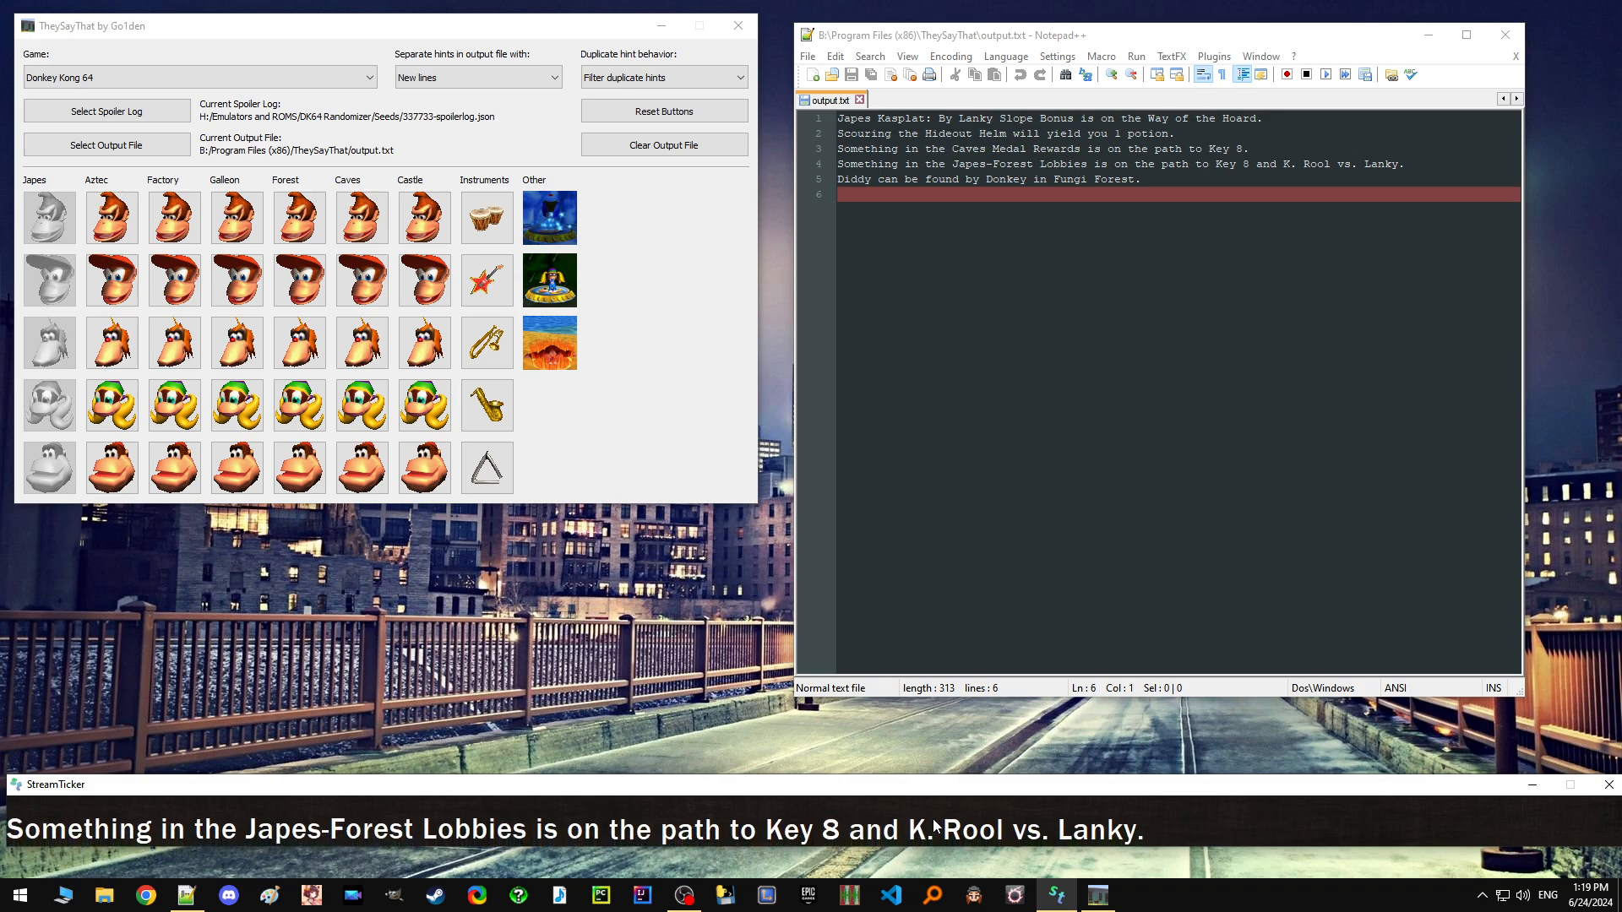
Reveal the Aztec hints for Donkey and Diddy and reload output.txt in Notepad++.
left_click(117, 224)
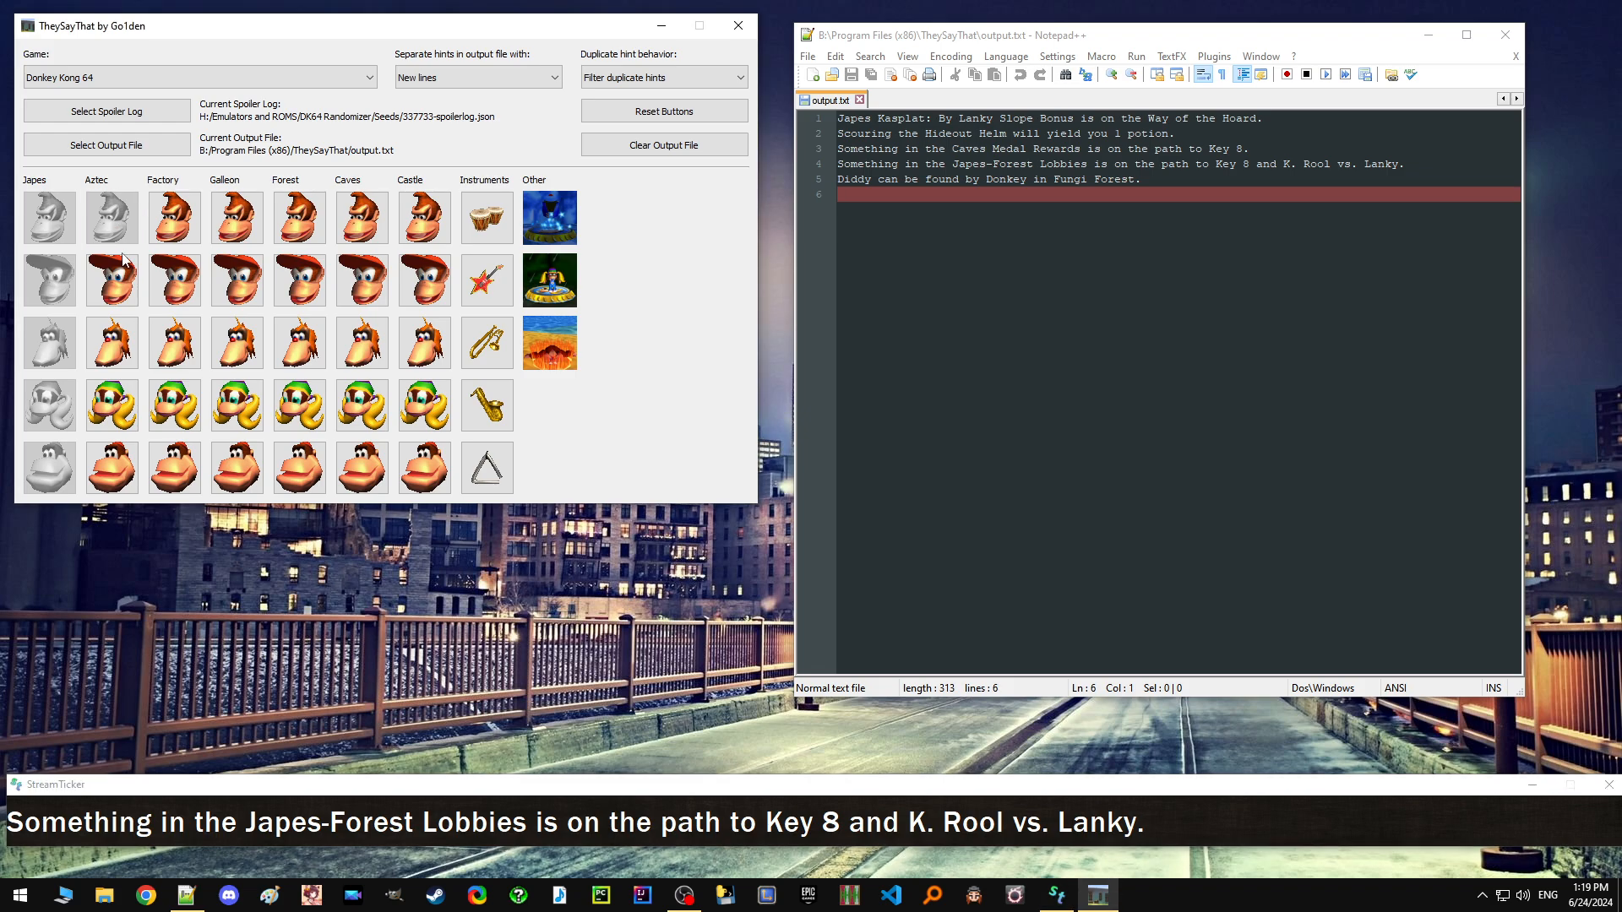
left_click(118, 278)
left_click(939, 299)
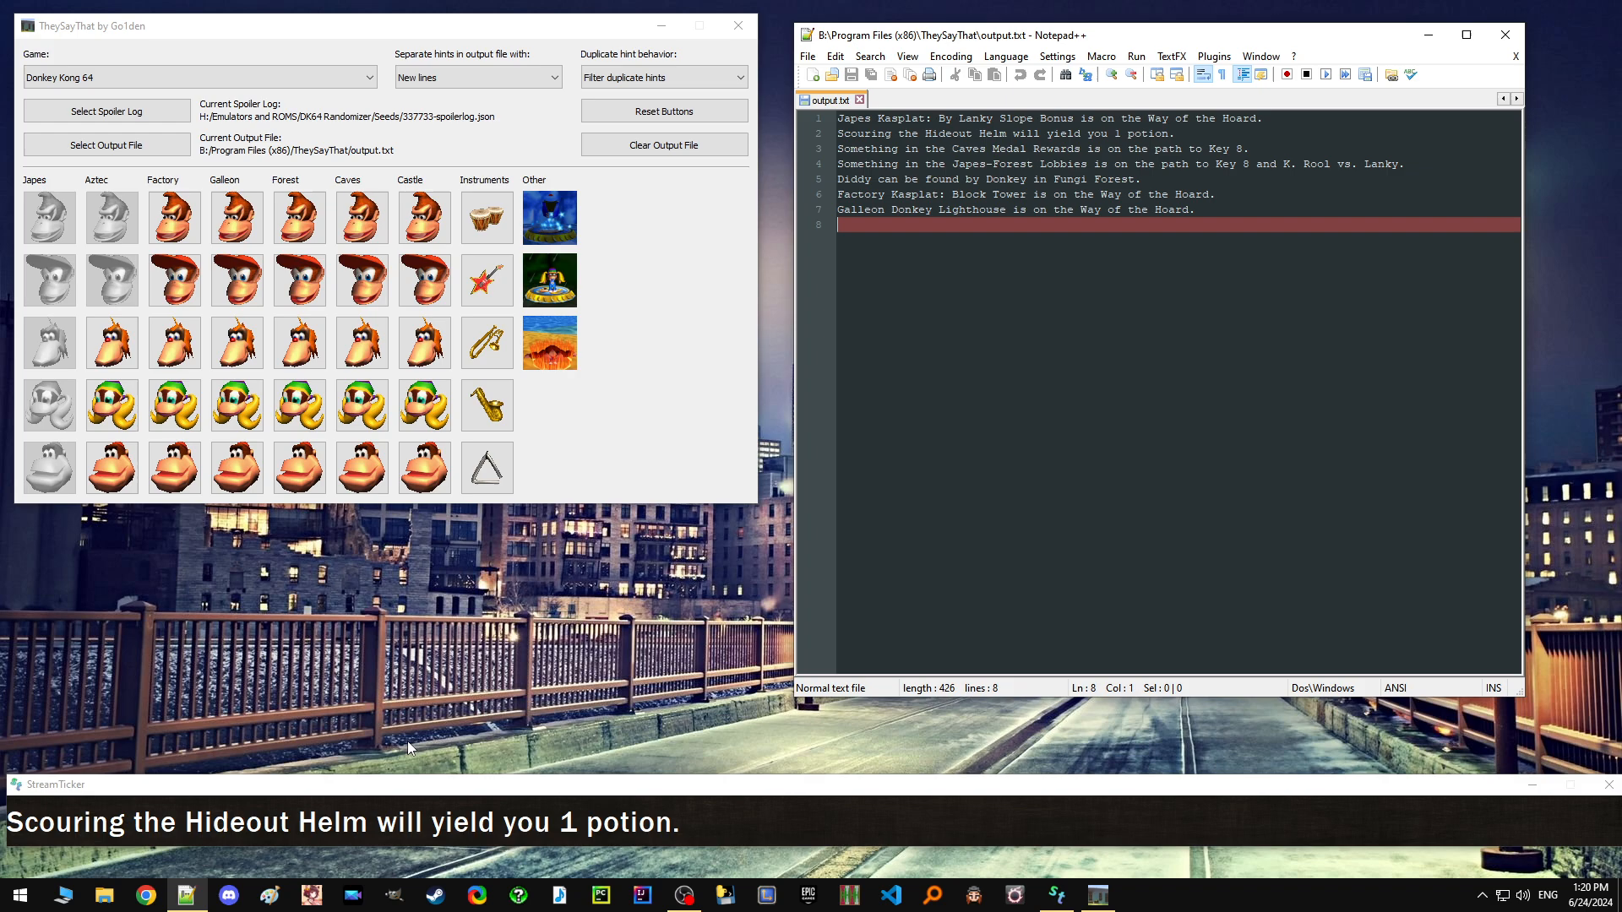
Open the StreamTicker settings and move their window up, clear of the ticker bar.
right_click(742, 814)
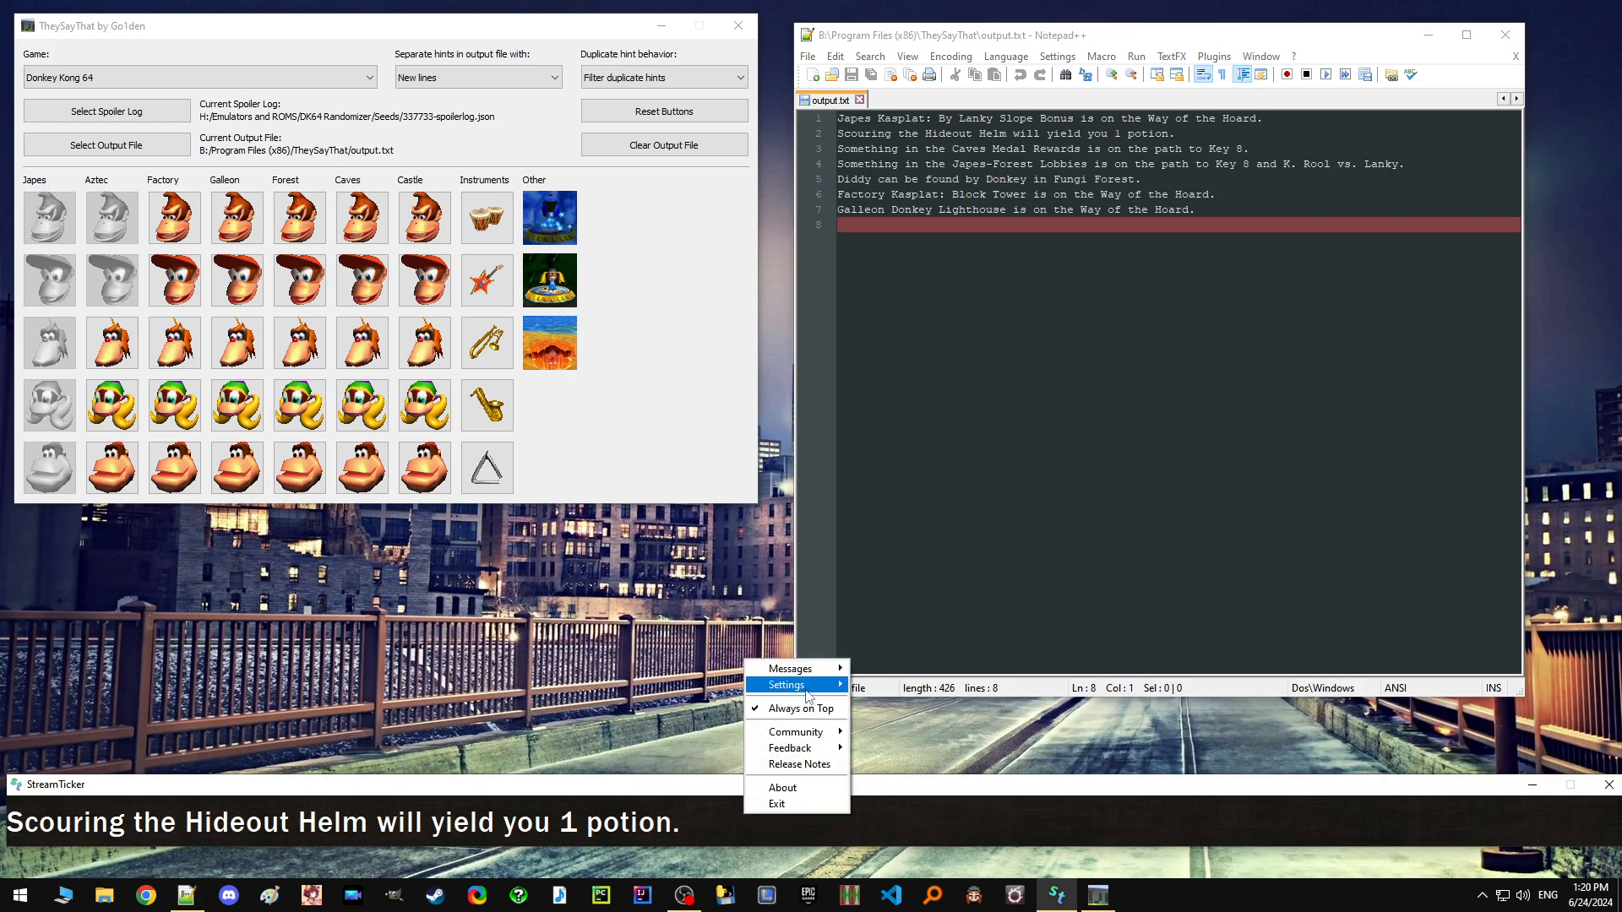
mouse_move(806, 690)
left_click(870, 684)
left_click_drag(393, 785, 778, 298)
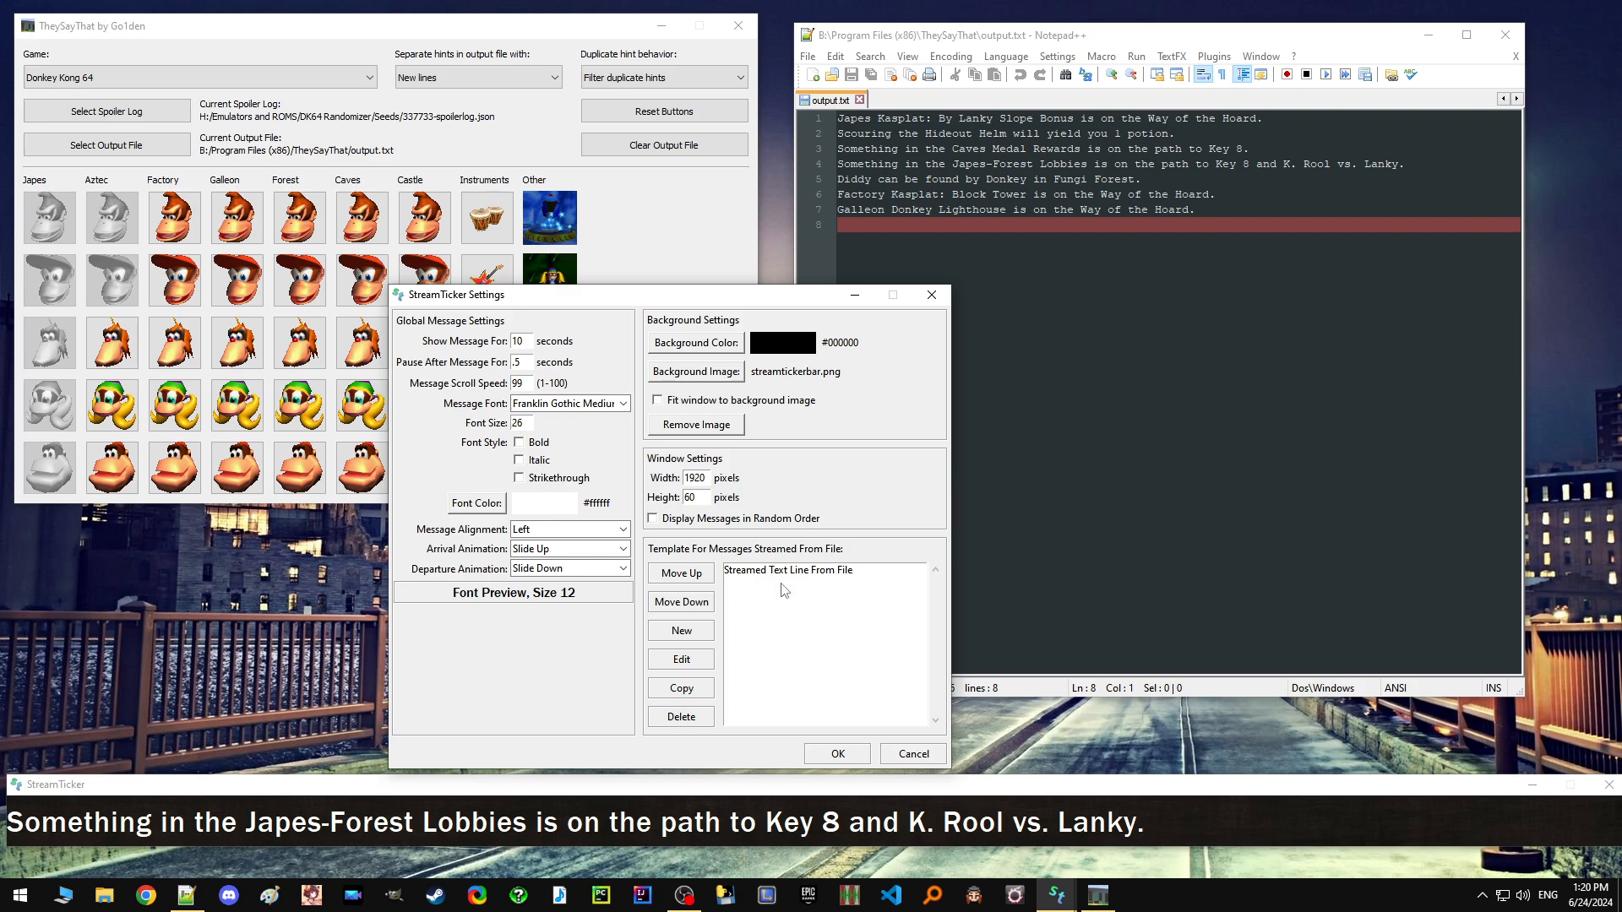
Add a 16-pixel gap component to the streamed message template and place it before the streamed text line.
left_click(681, 630)
left_click(583, 352)
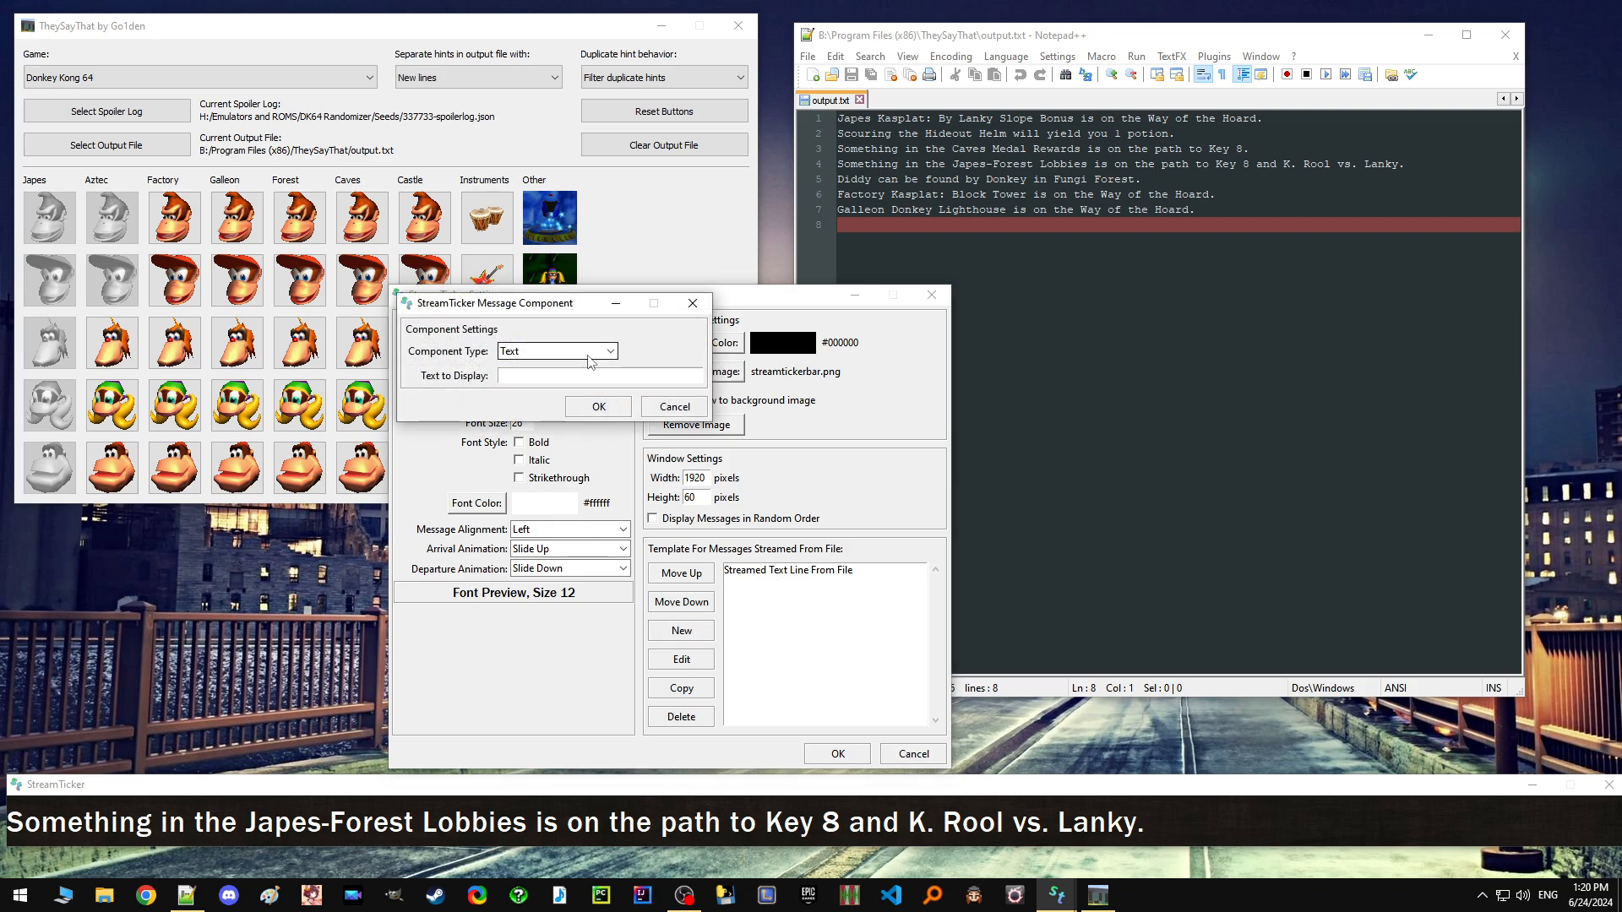
left_click(547, 409)
left_click(507, 379)
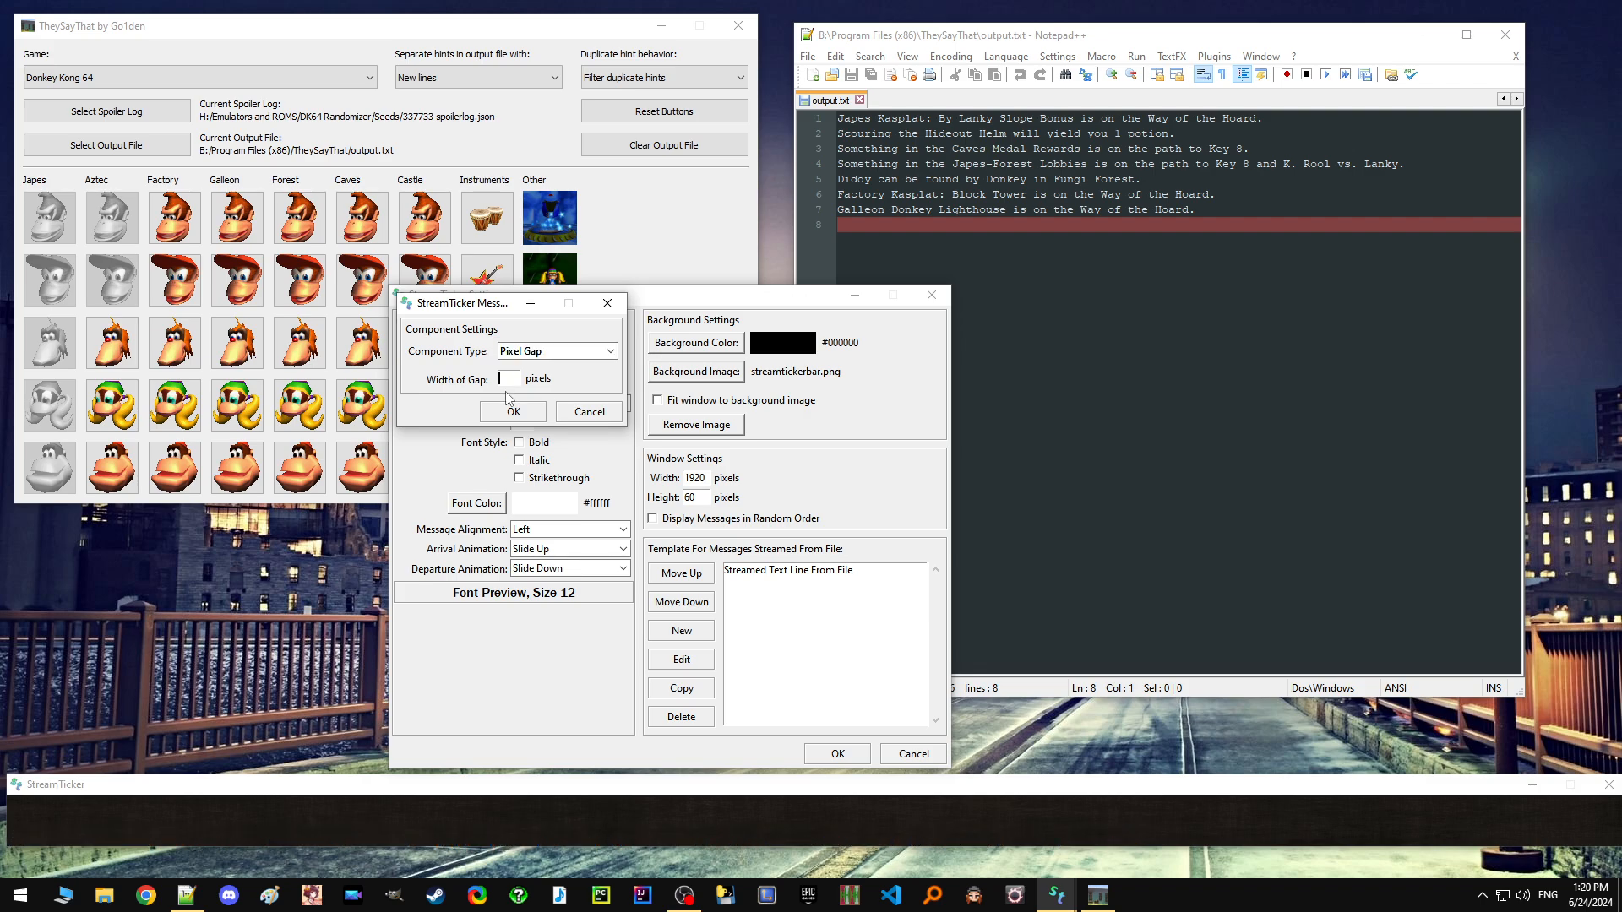
type("1")
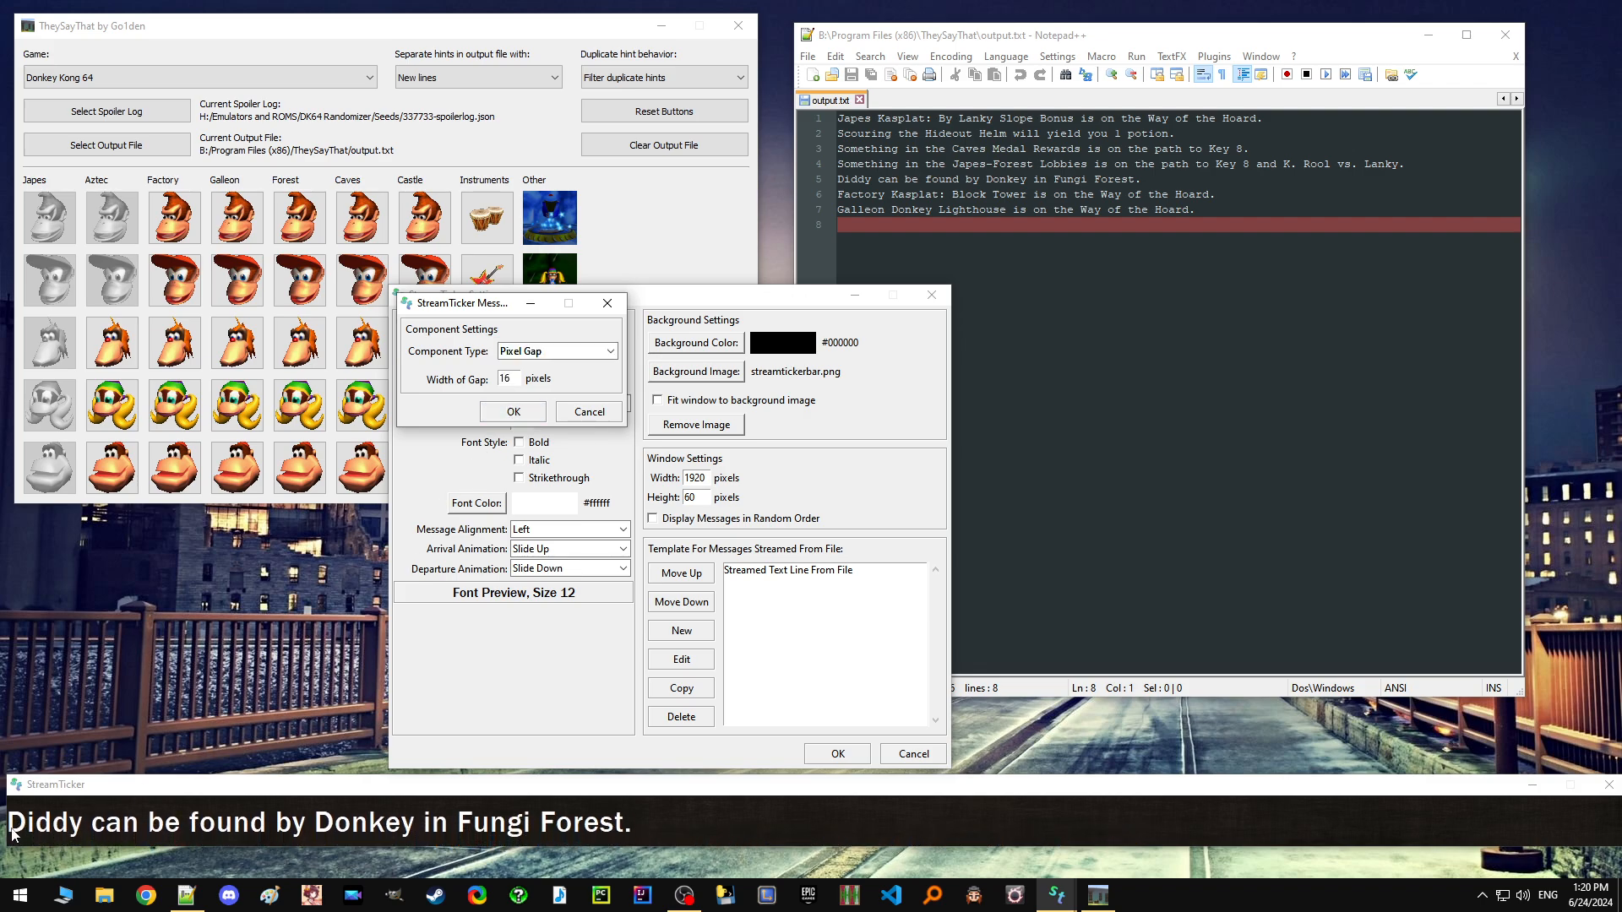
type("6")
left_click(513, 411)
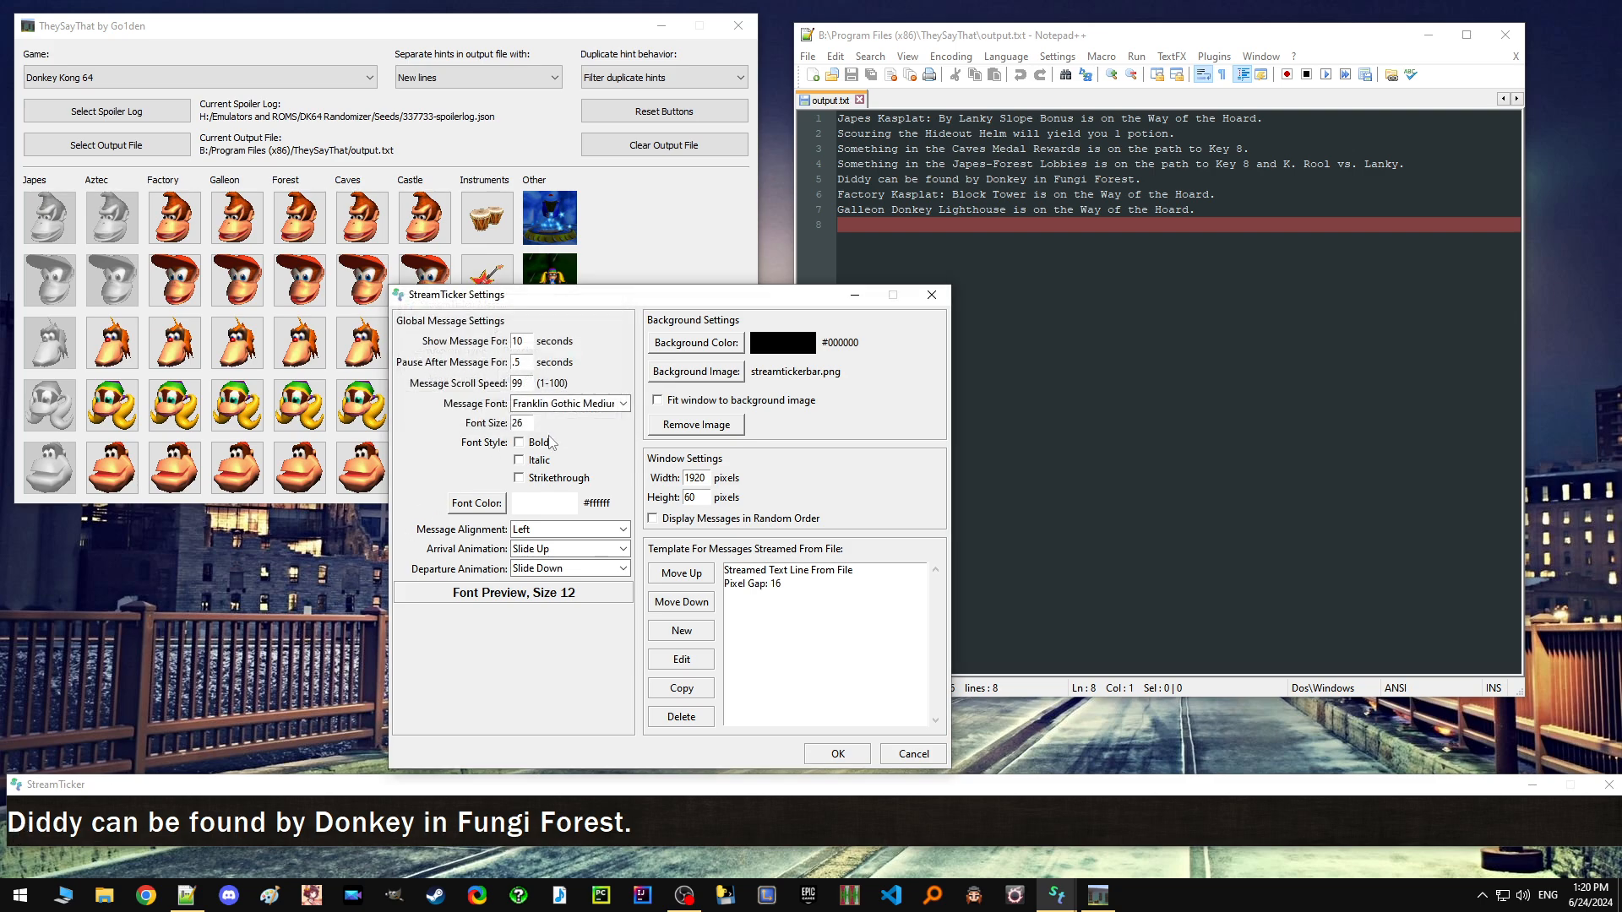
left_click(758, 584)
left_click(681, 573)
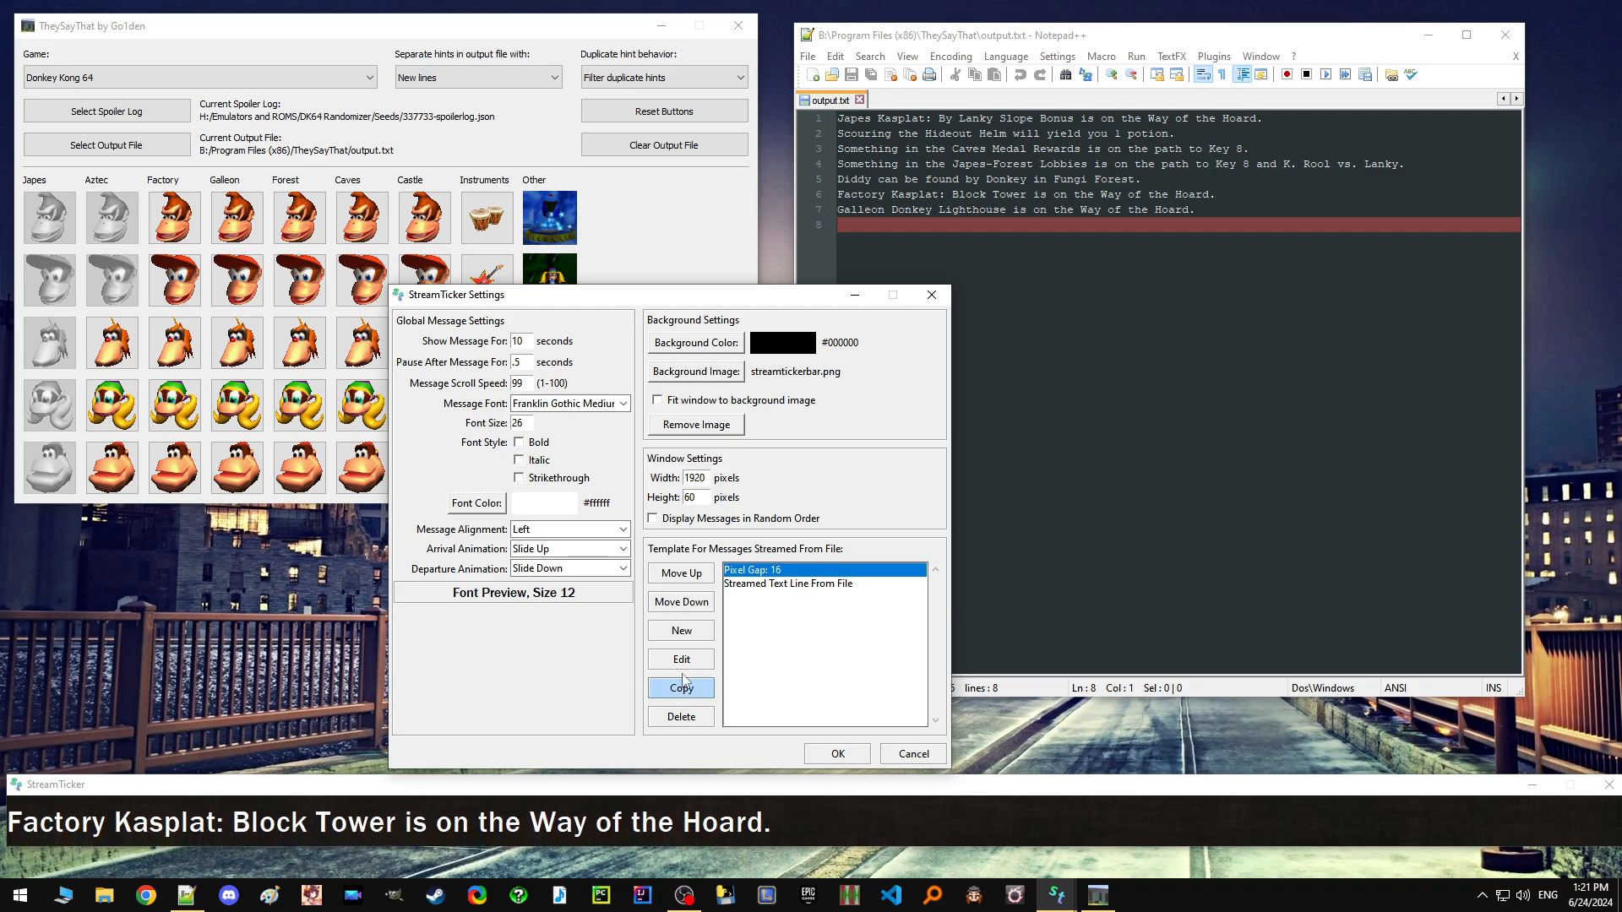
Add wrinklysmall.png from the Pictures folder as an image component and place it before the streamed text line.
left_click(692, 636)
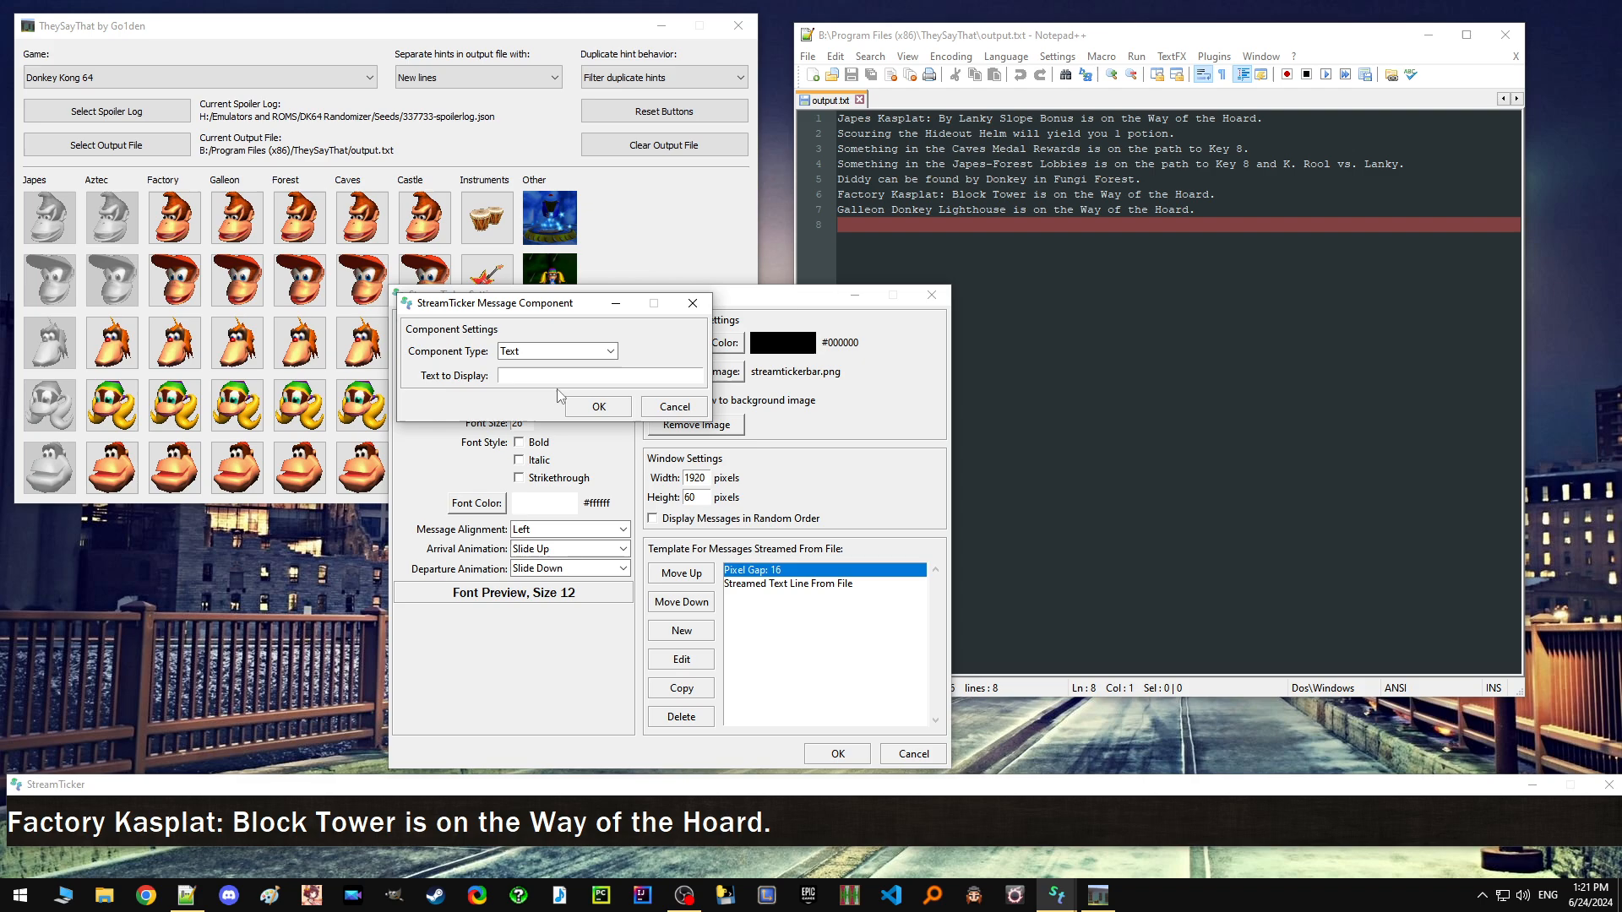
left_click(610, 350)
left_click(549, 369)
left_click(451, 377)
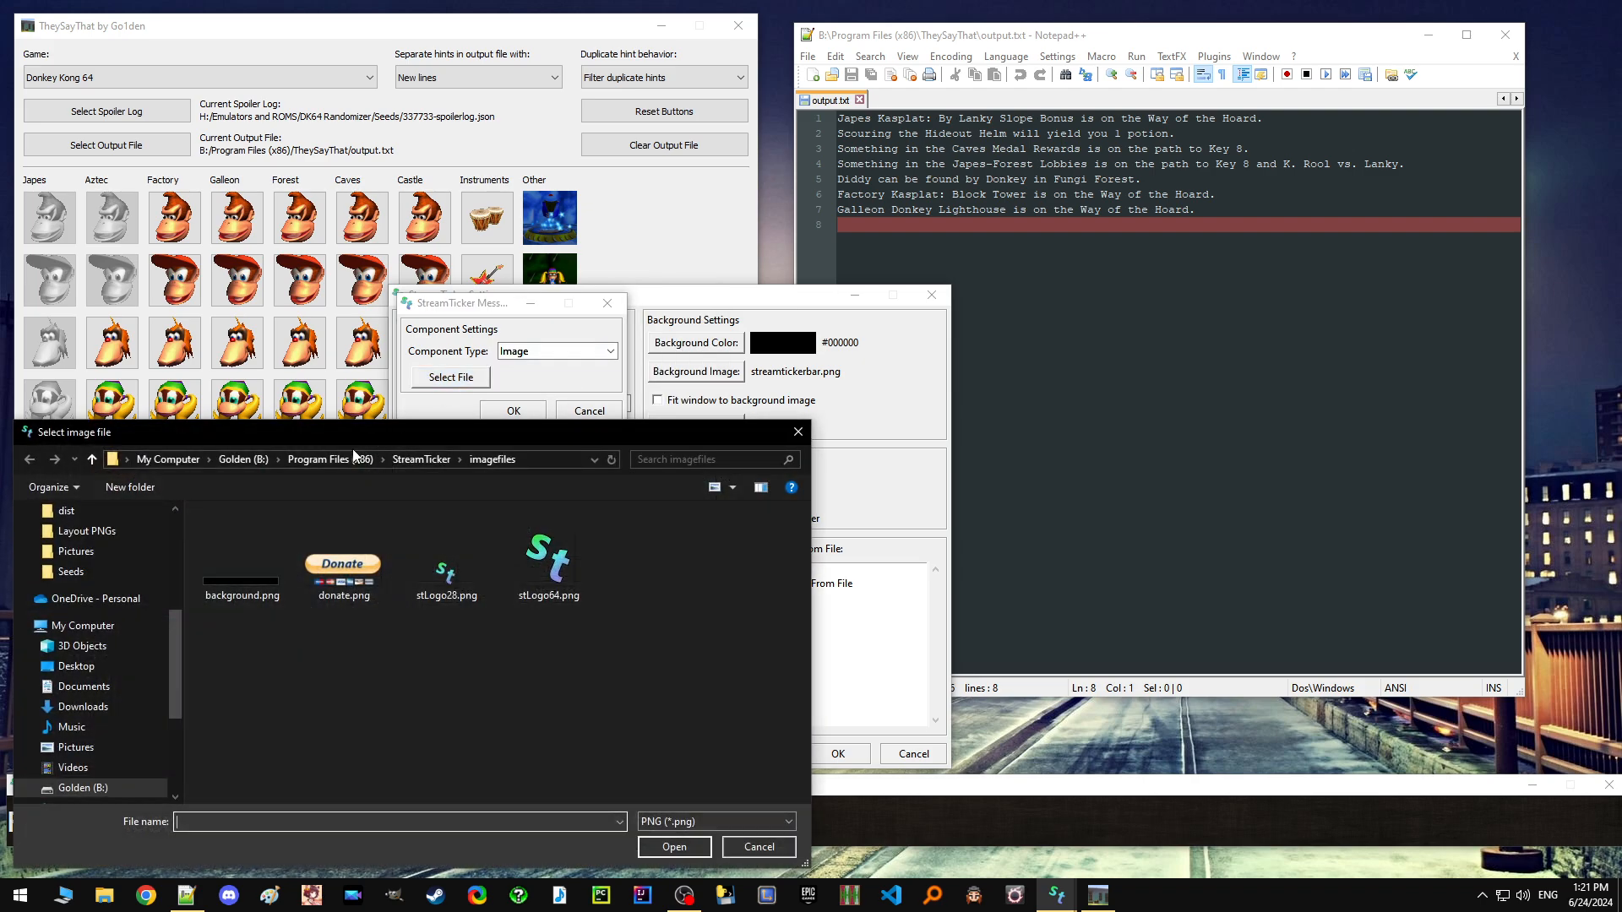
left_click(113, 551)
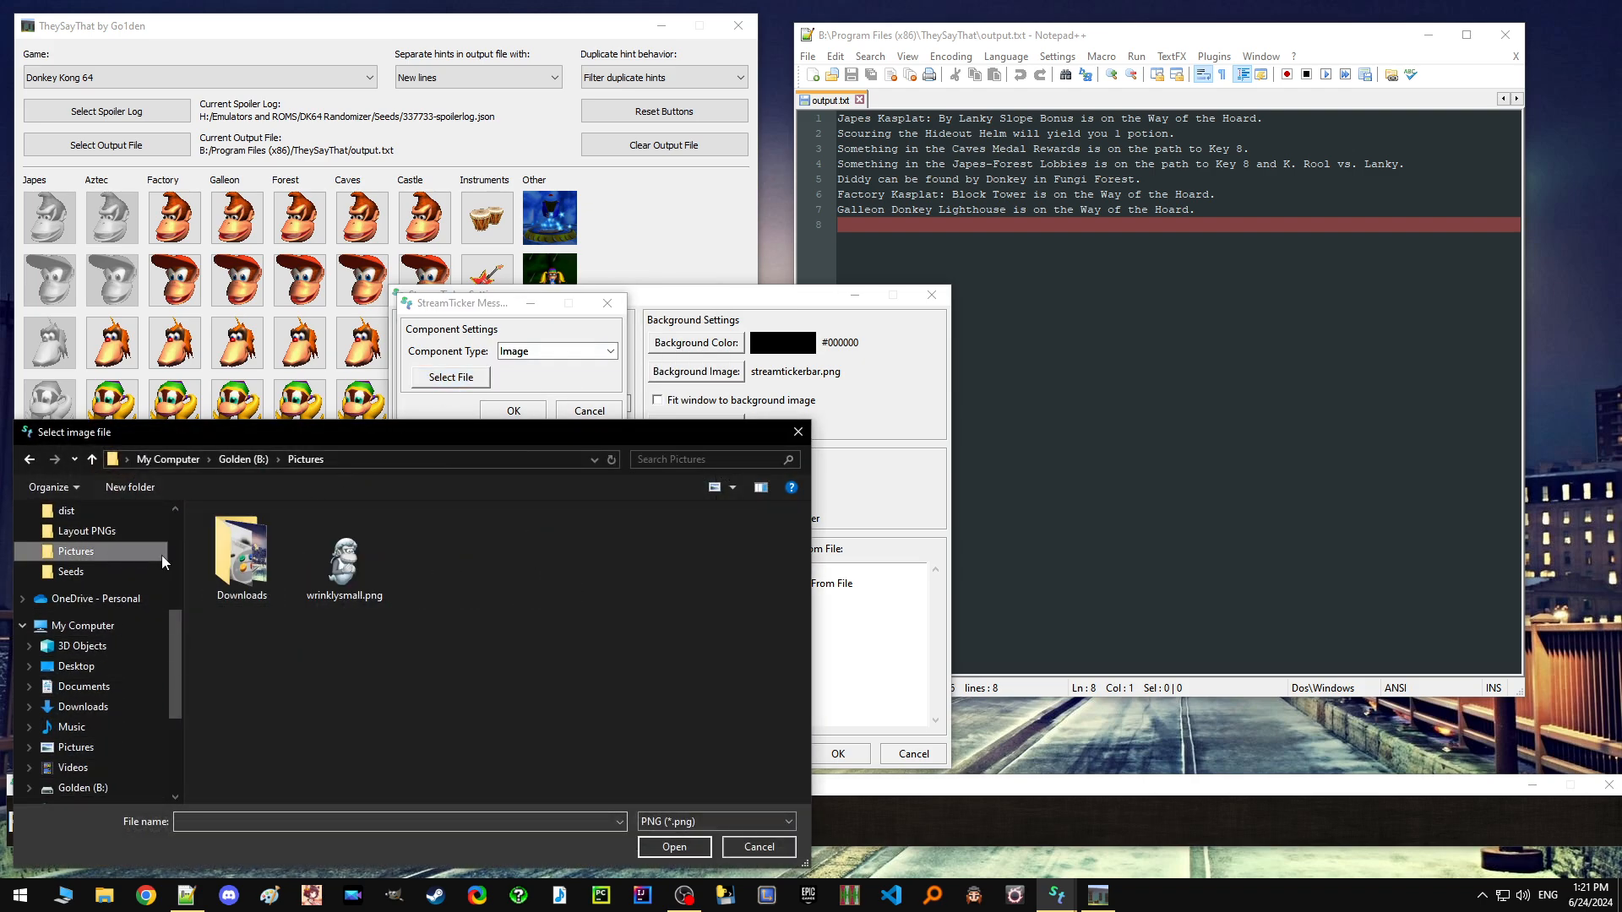
left_click(344, 557)
left_click(684, 853)
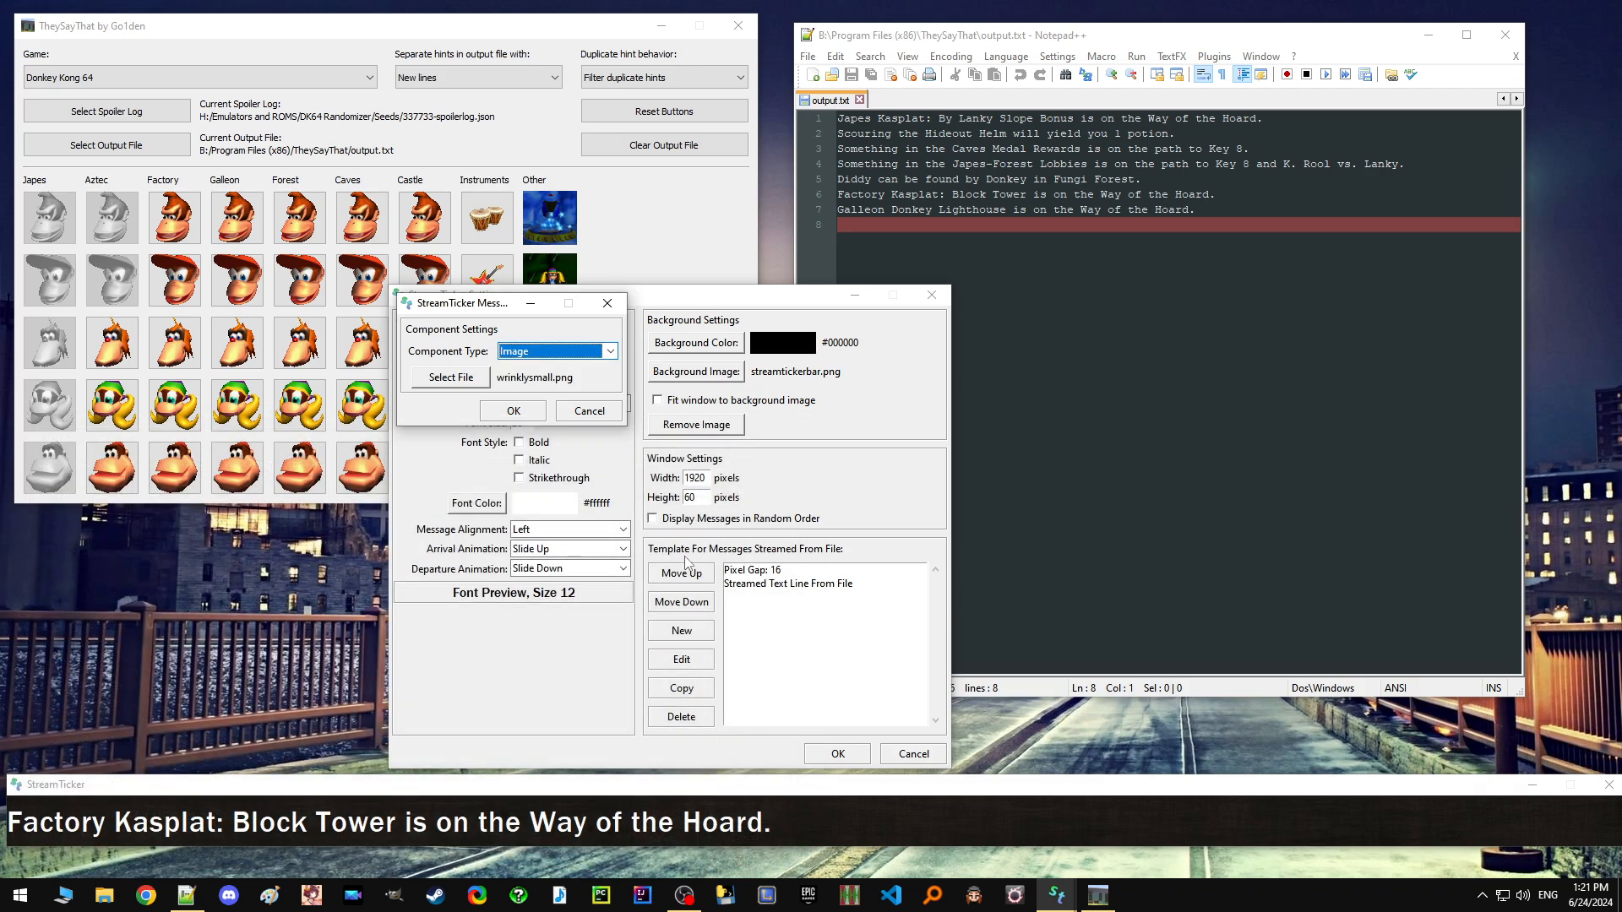
left_click(513, 411)
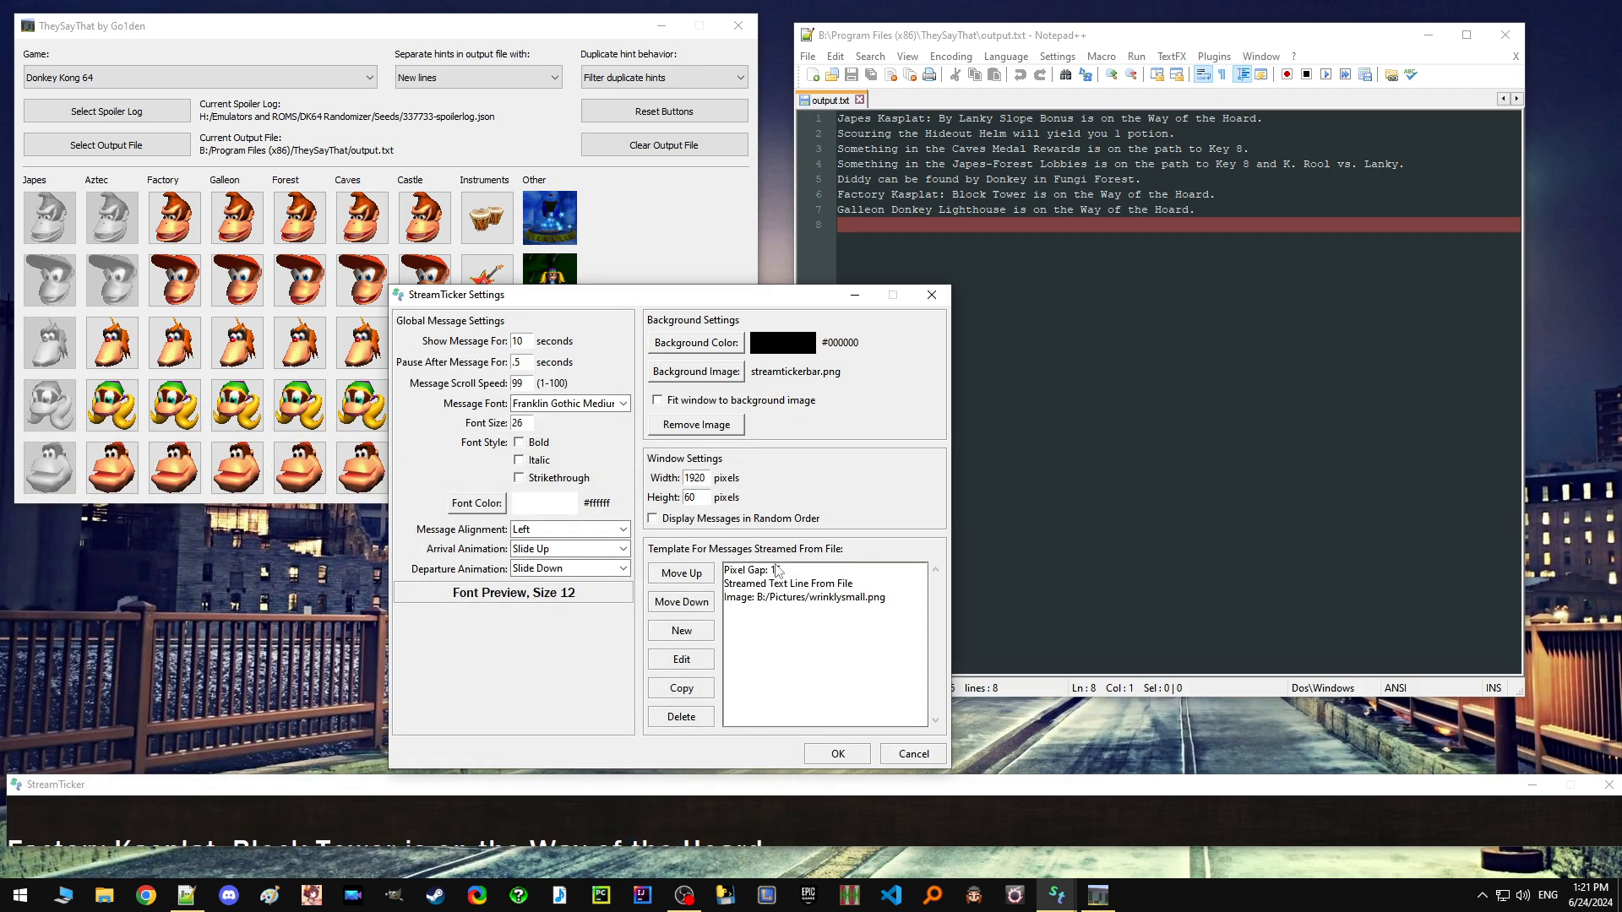
left_click(802, 597)
left_click(698, 582)
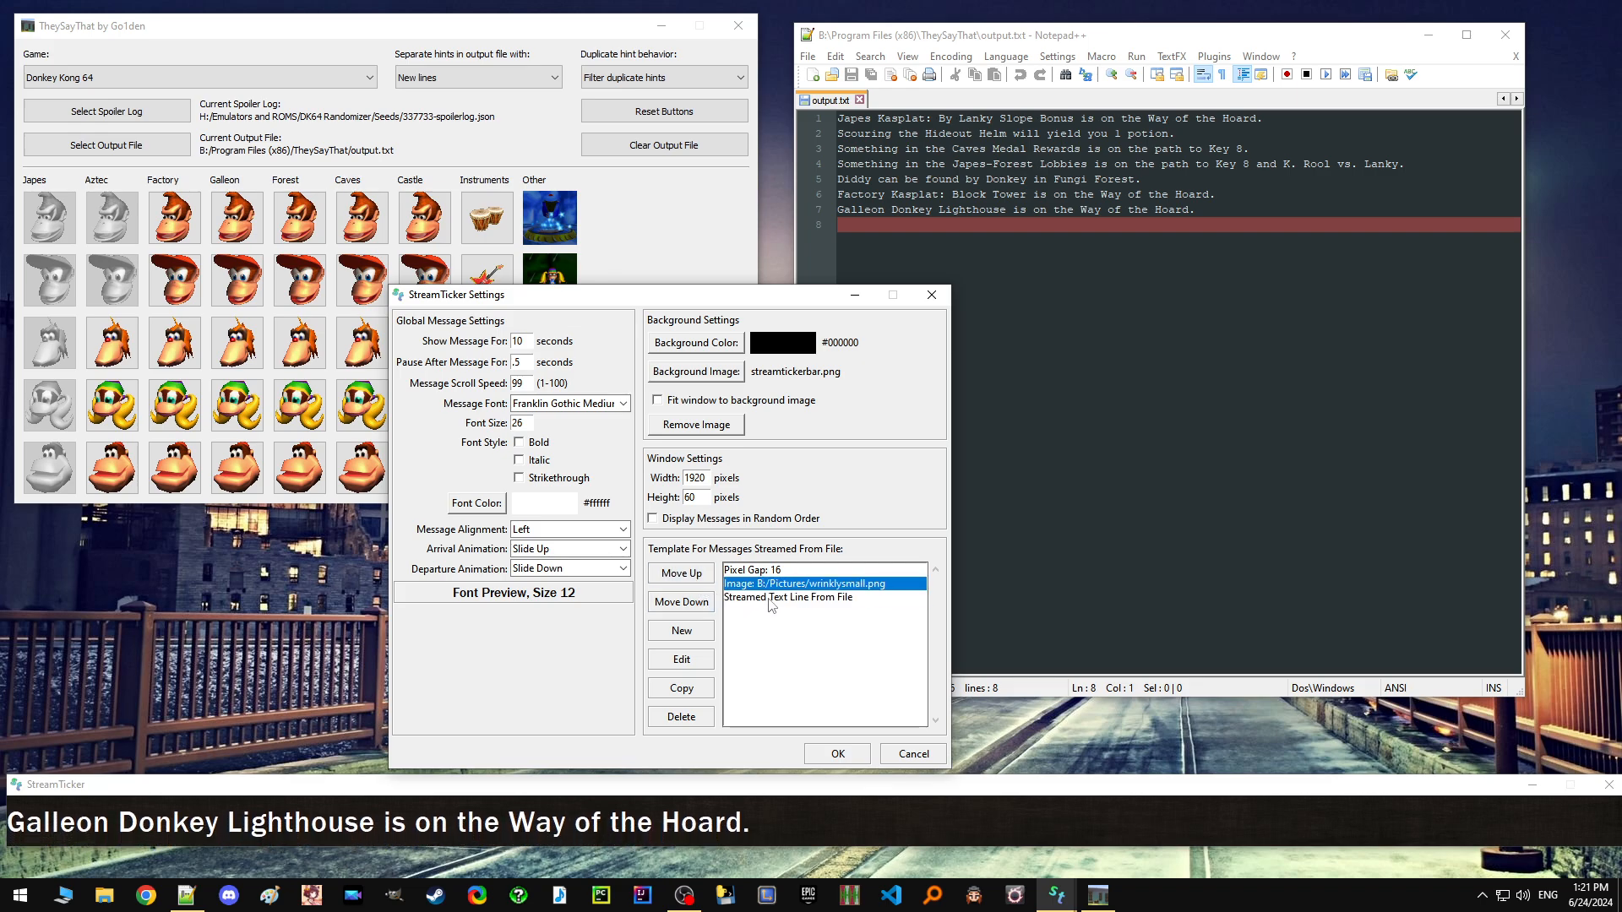
Add a second 16-pixel gap to the template and place it between the image and the streamed text line.
left_click(695, 635)
left_click(591, 351)
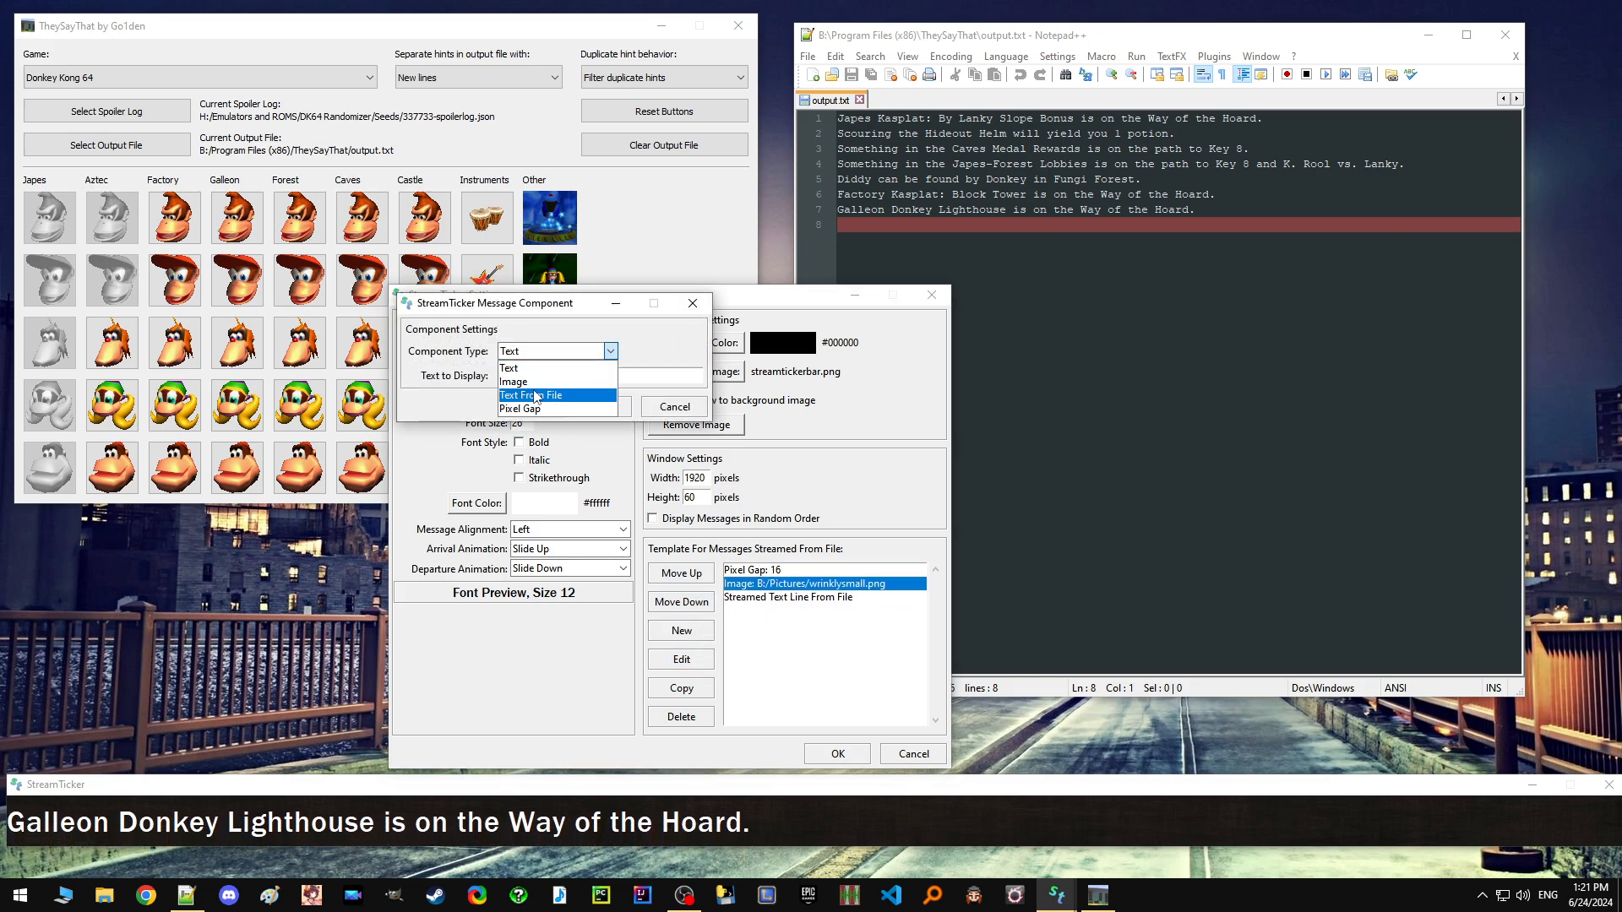
left_click(540, 396)
left_click(513, 379)
type("16")
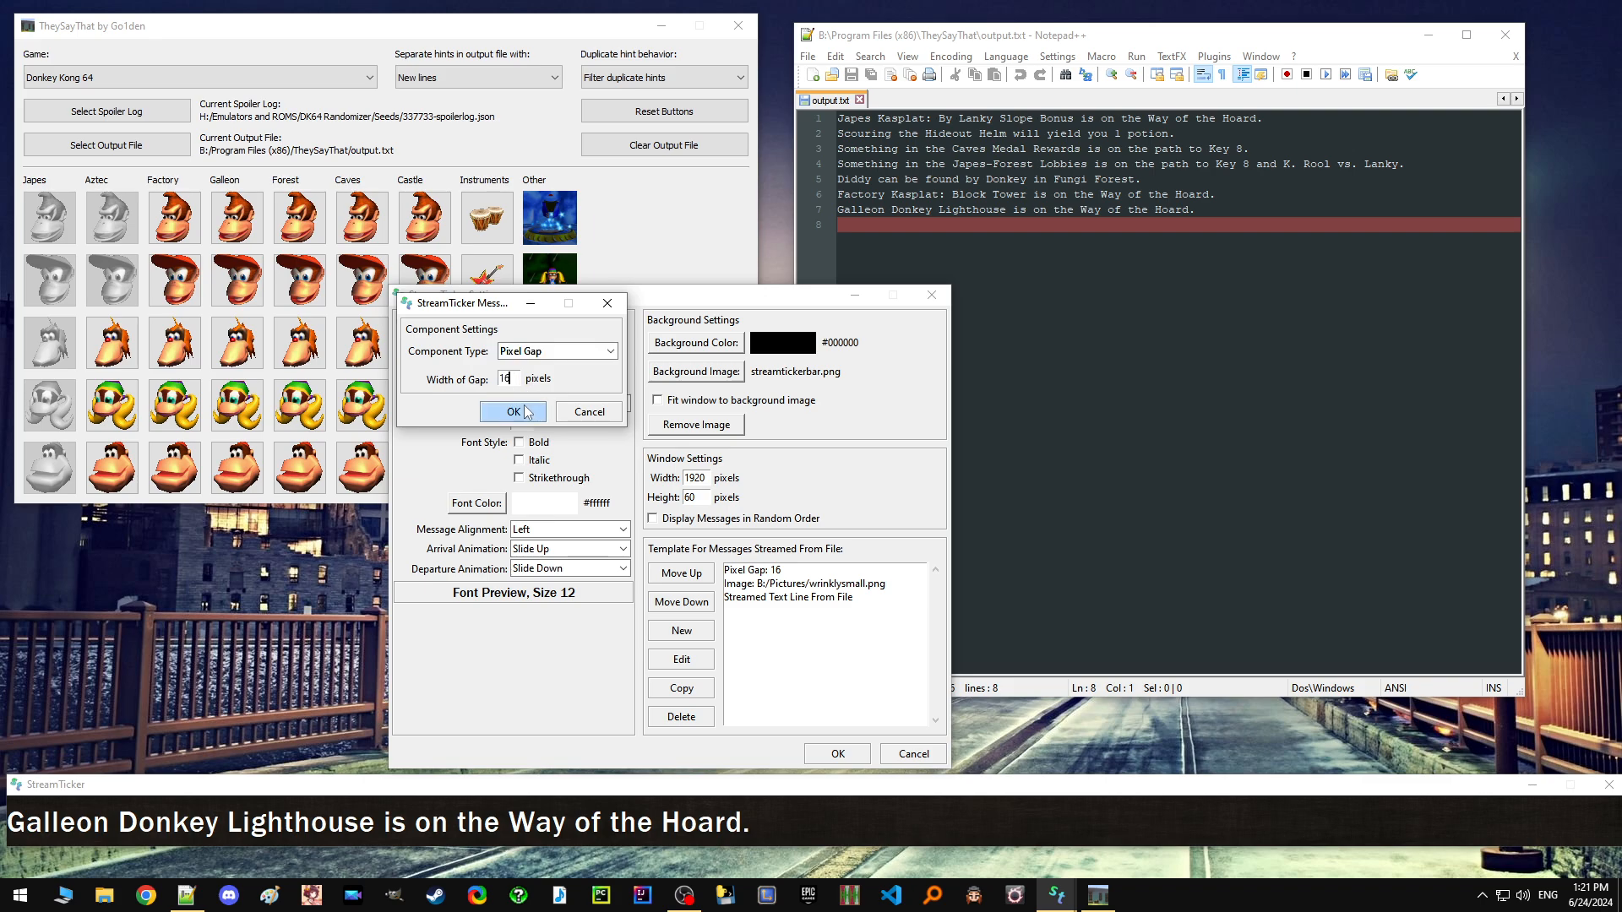
left_click(513, 411)
left_click(768, 602)
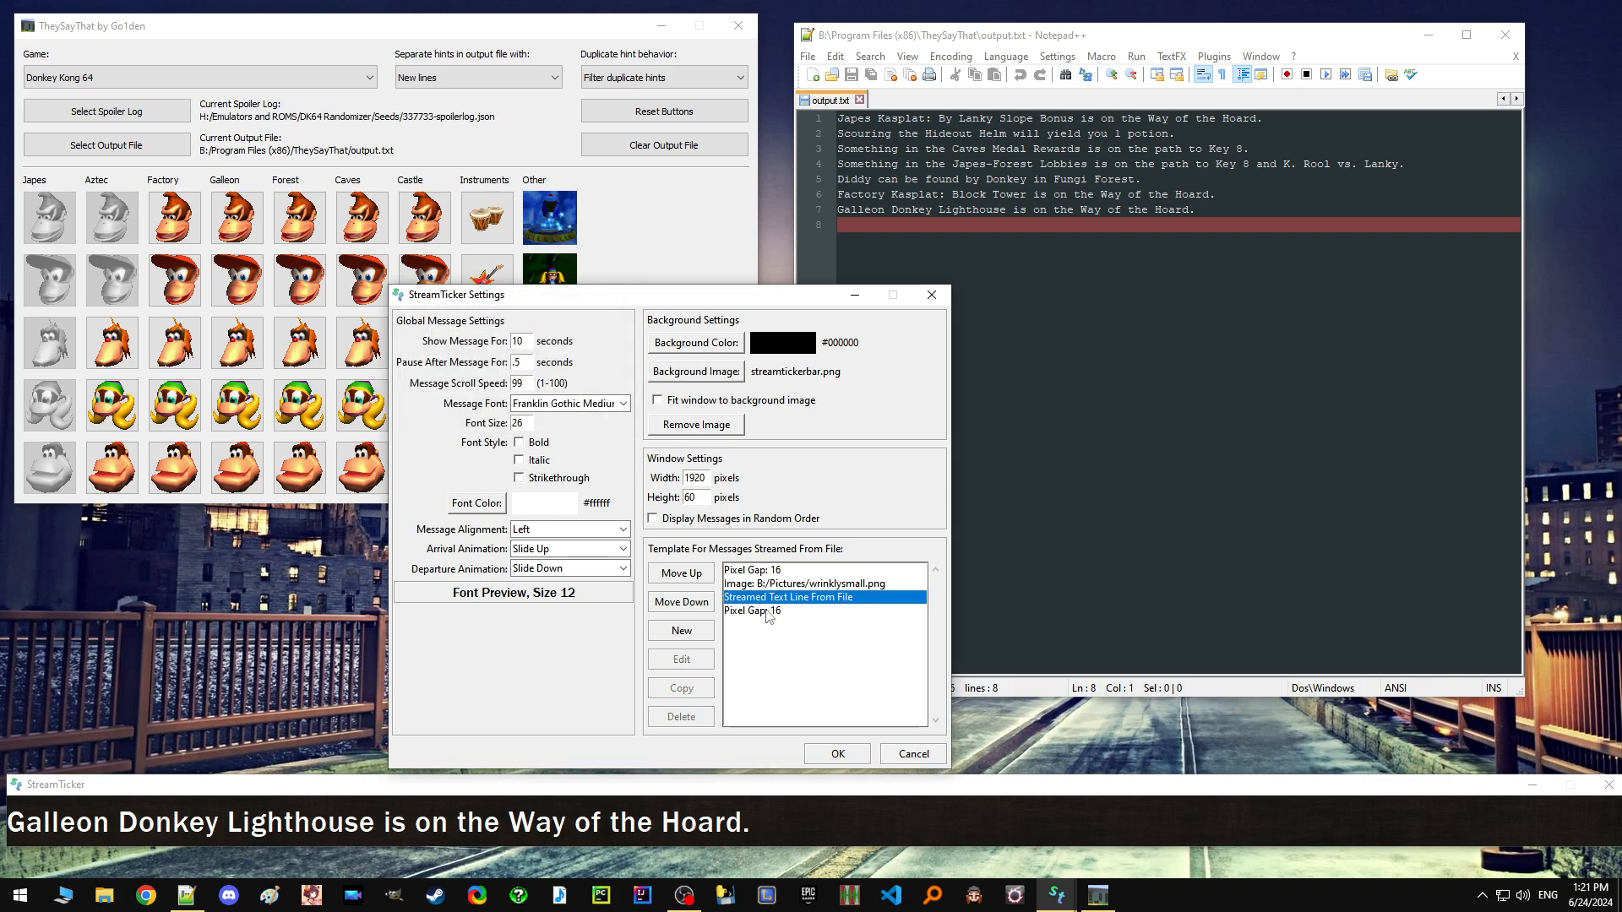
left_click(772, 613)
left_click(694, 579)
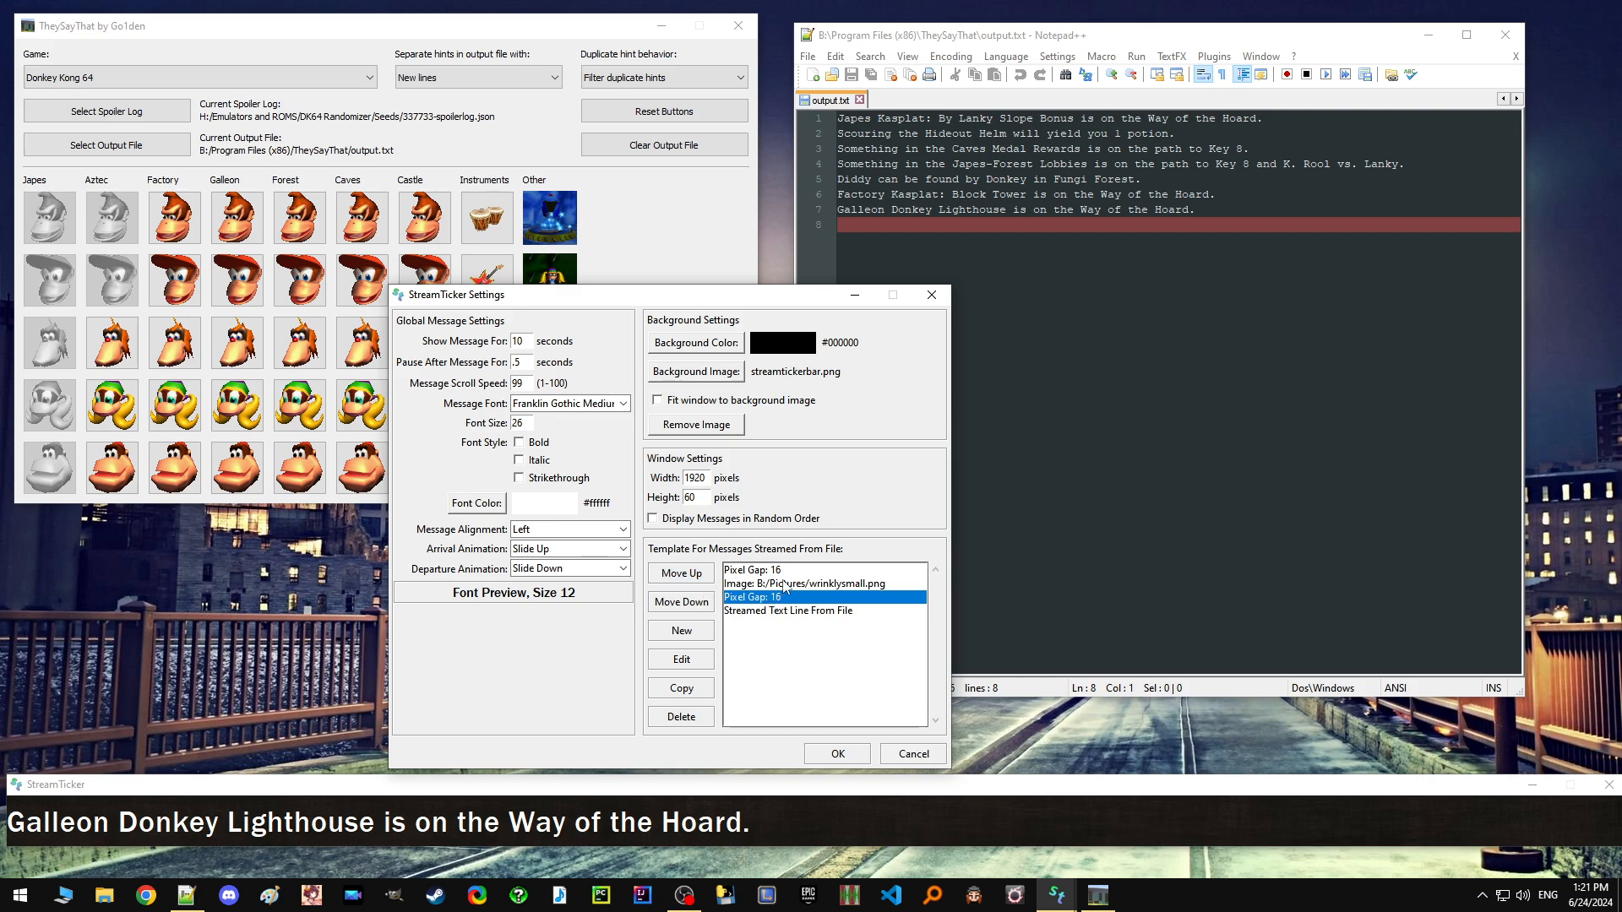
Go through the template's components in order and apply the StreamTicker settings.
left_click(785, 571)
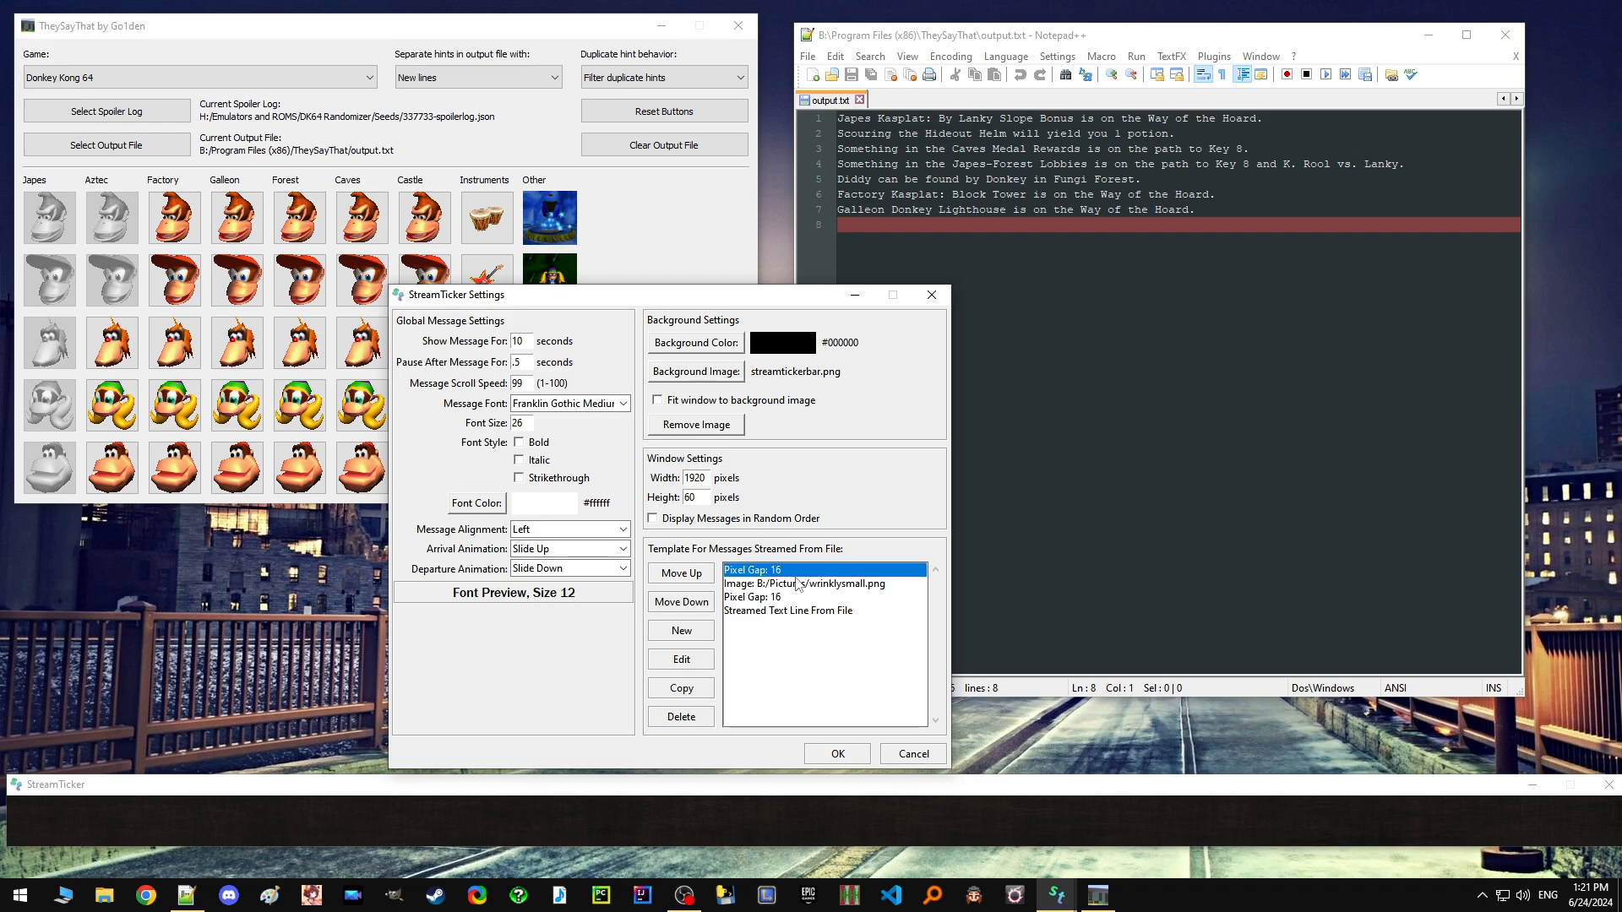
left_click(795, 583)
left_click(797, 597)
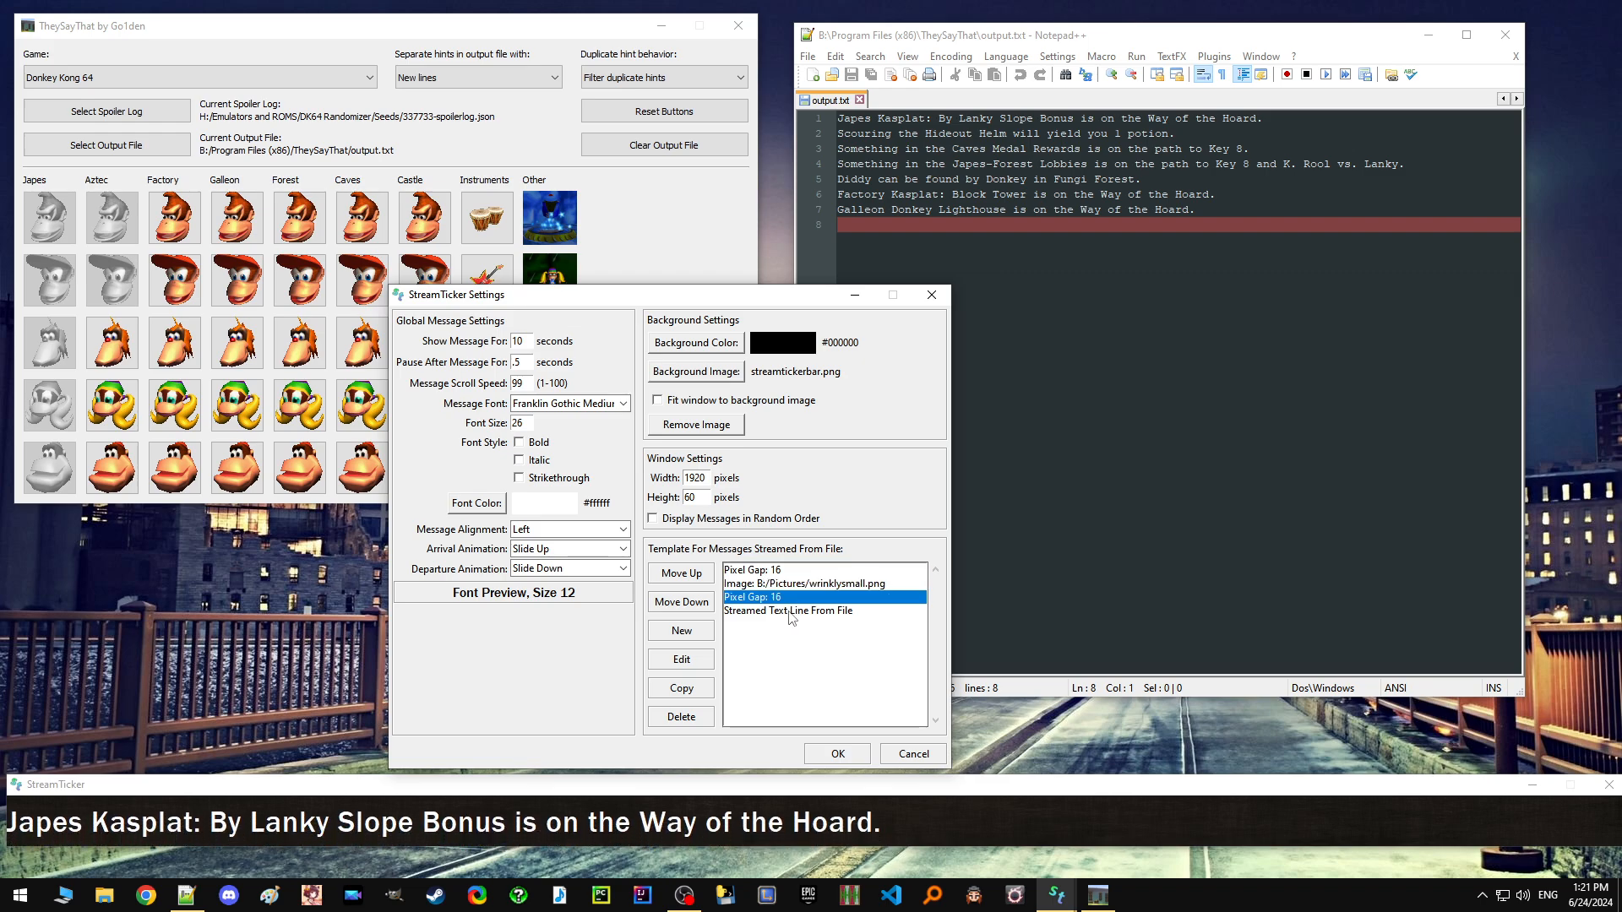
left_click(791, 610)
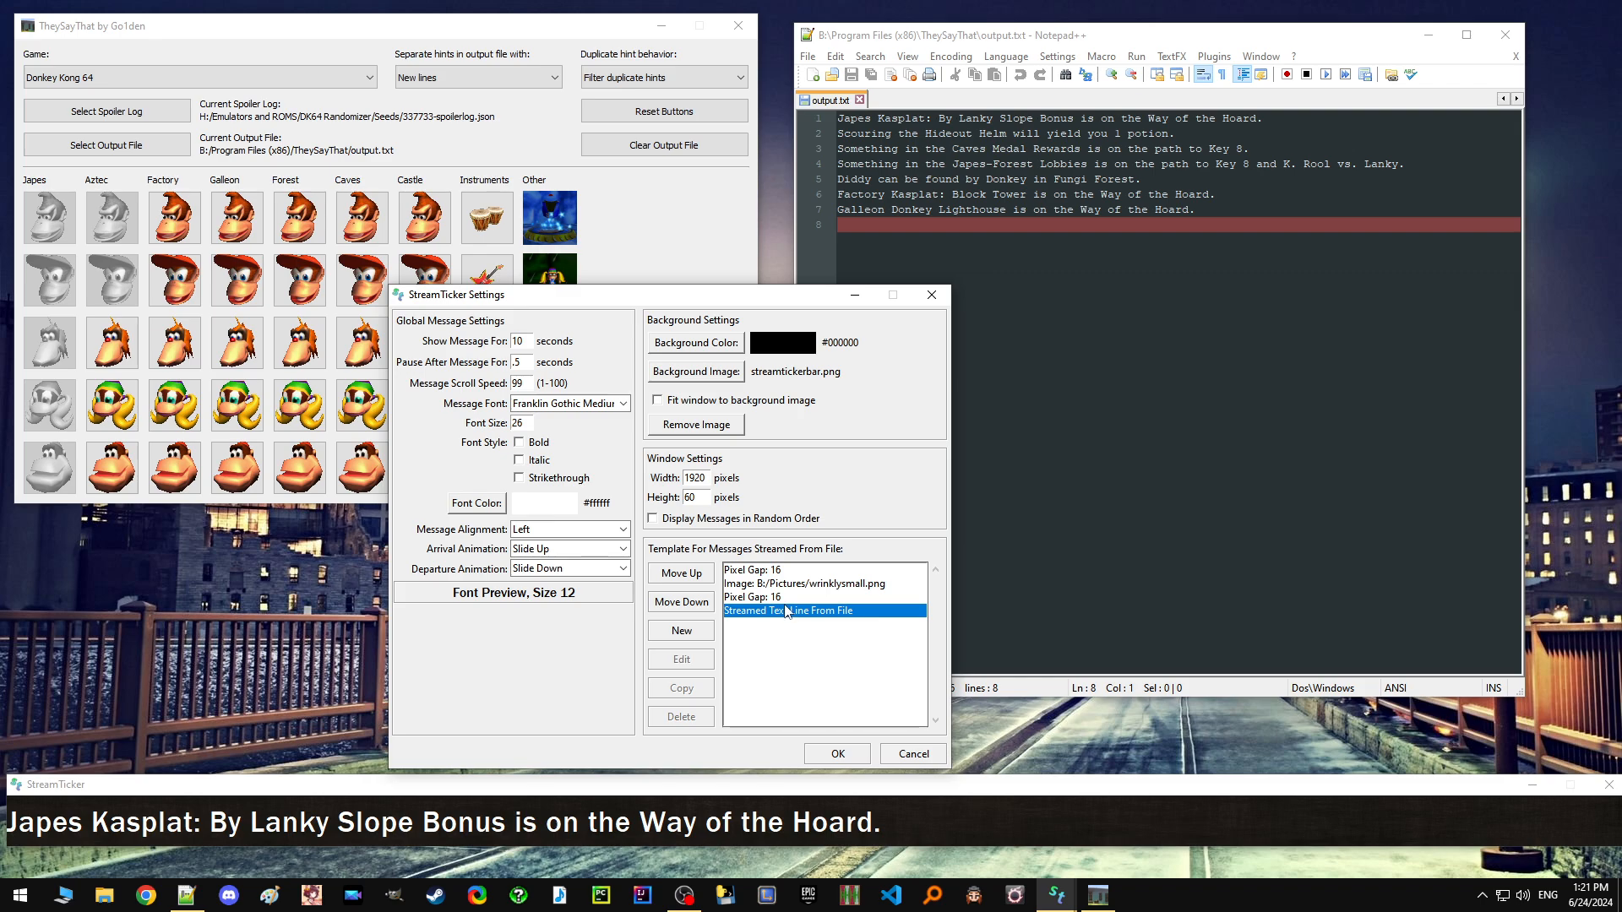
left_click(840, 754)
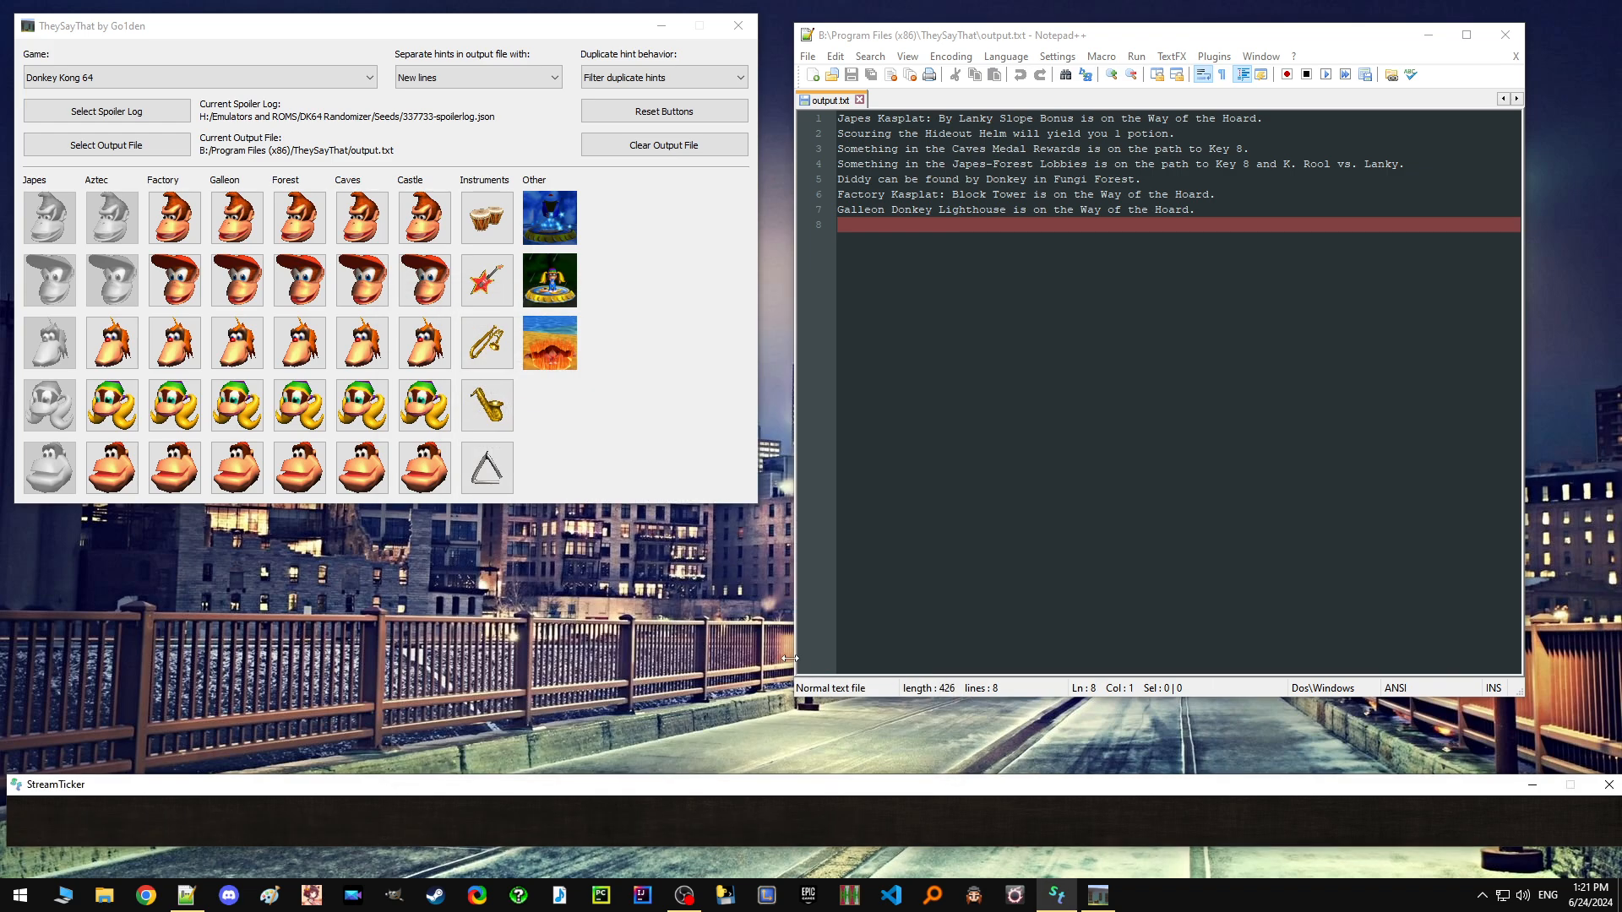